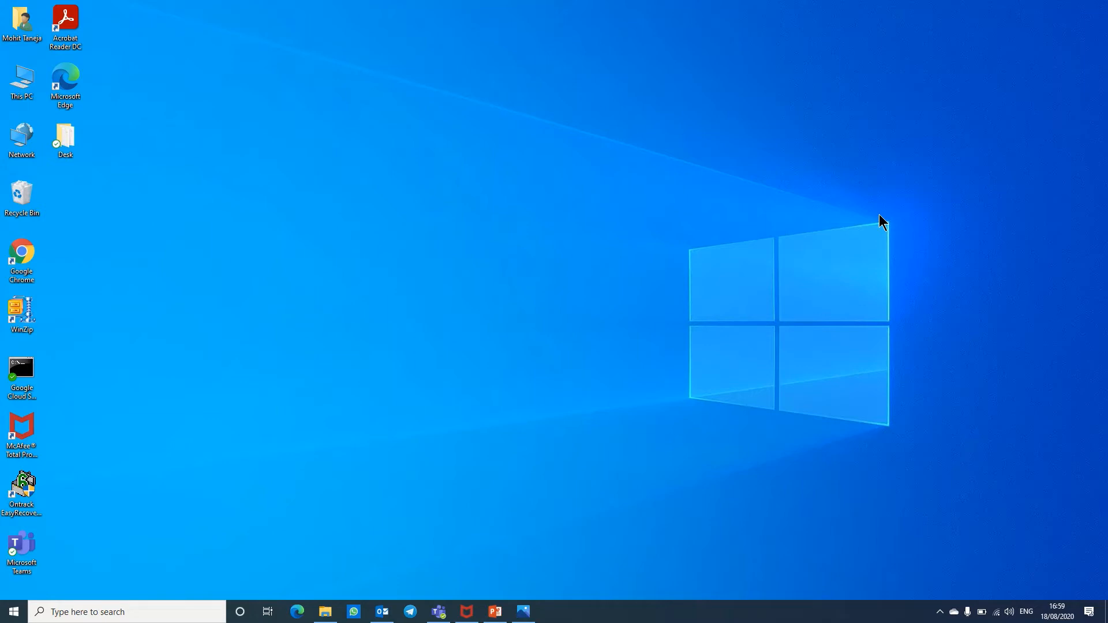
Open the picture of the OST file error in Photos and zoom in on the error message.
click(517, 620)
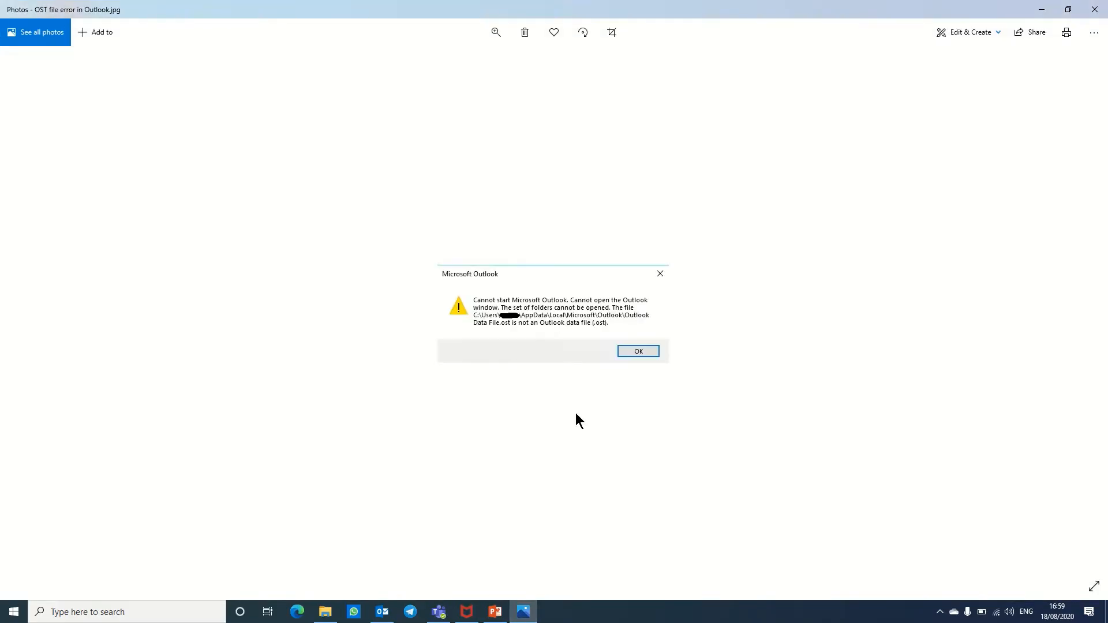
click(490, 33)
click(473, 61)
drag(473, 60, 483, 64)
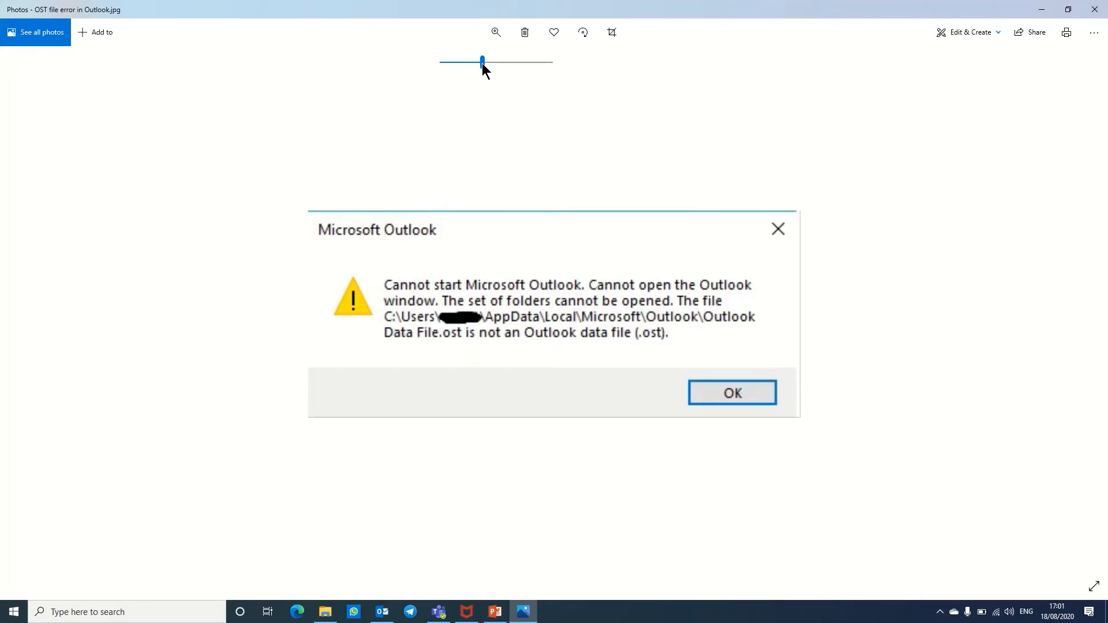
Switch to Outlook, look at its account information page, and close Outlook and clear the desktop.
click(384, 613)
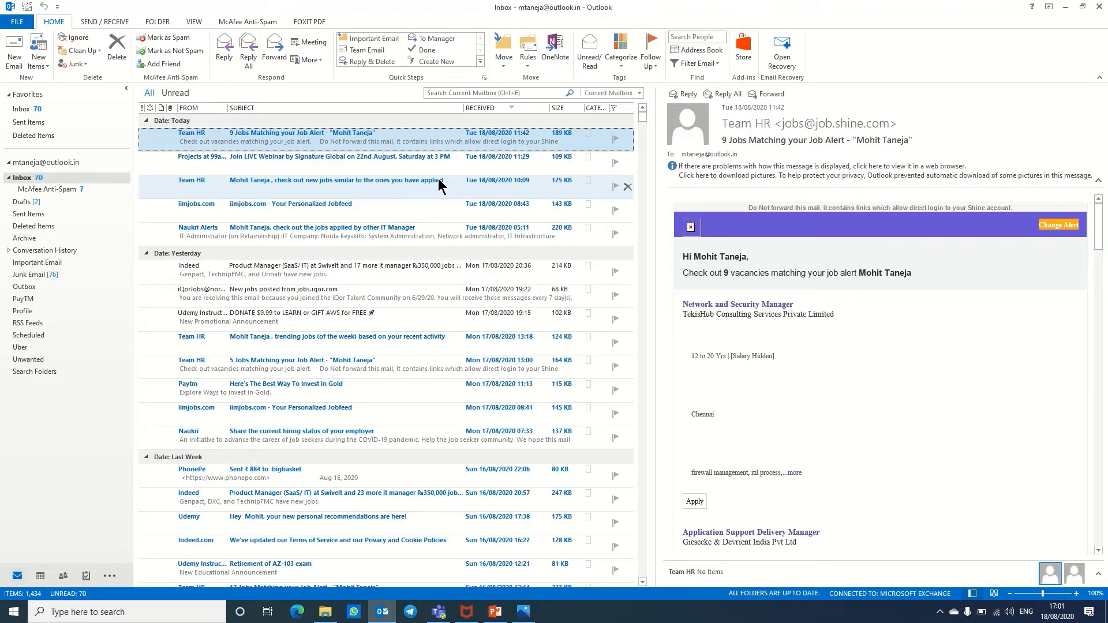
click(17, 22)
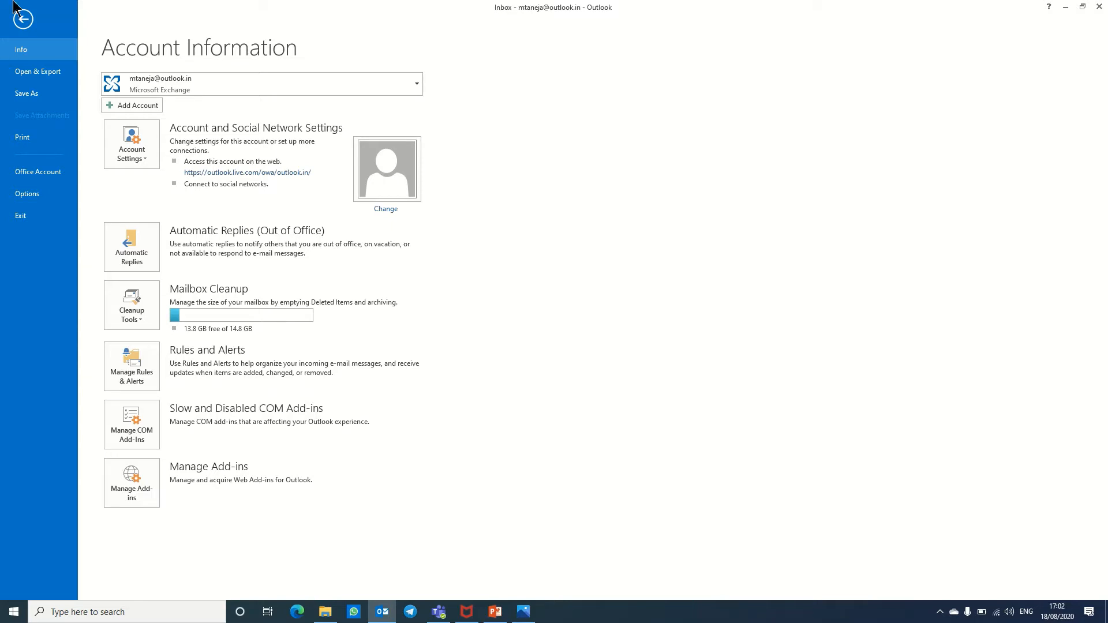
click(19, 20)
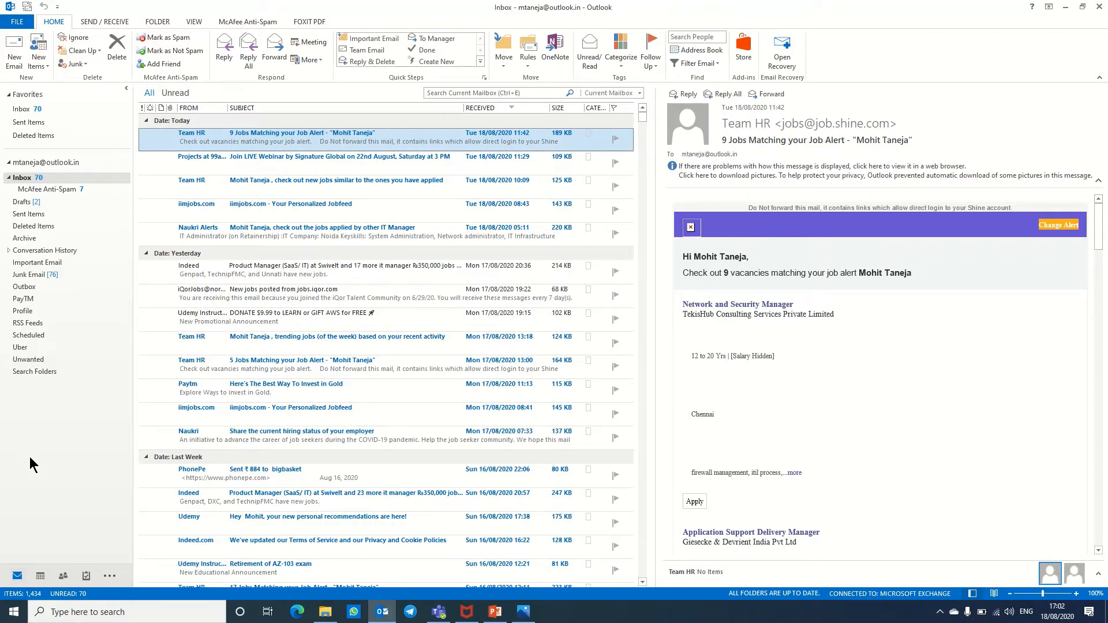
click(1099, 7)
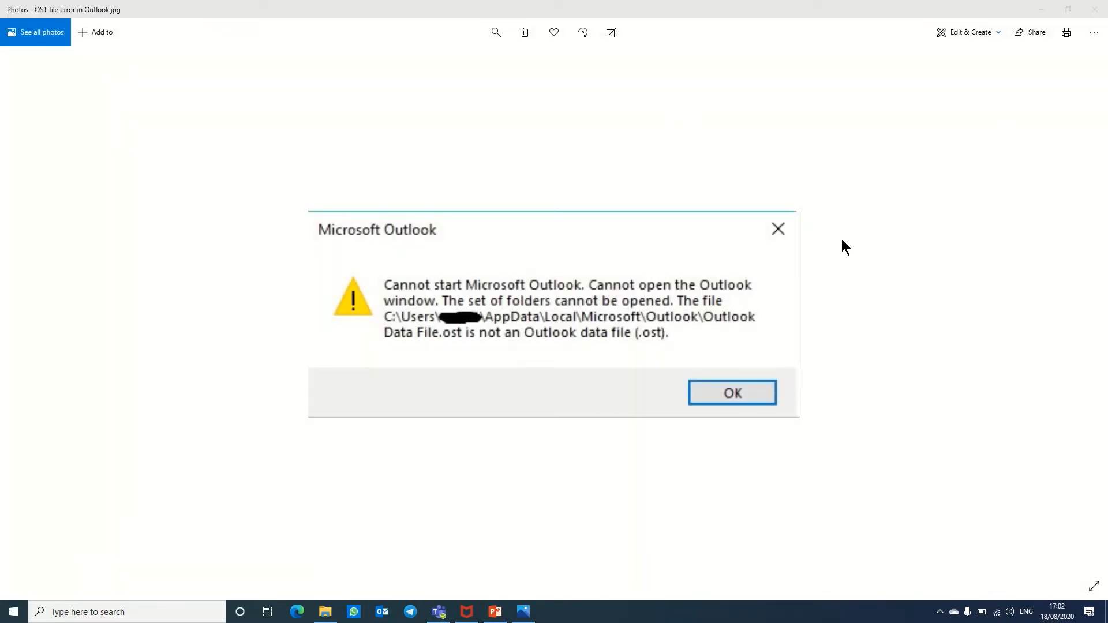
click(1045, 8)
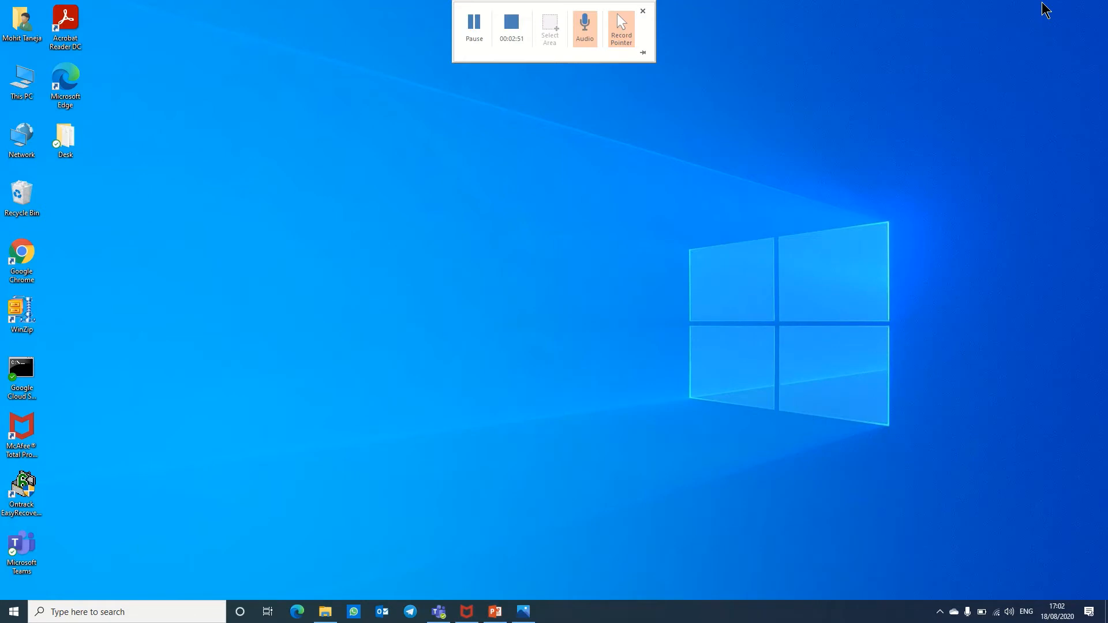
Open Task Manager and look for a running Outlook process among the processes starting with O.
right_click(622, 617)
click(658, 560)
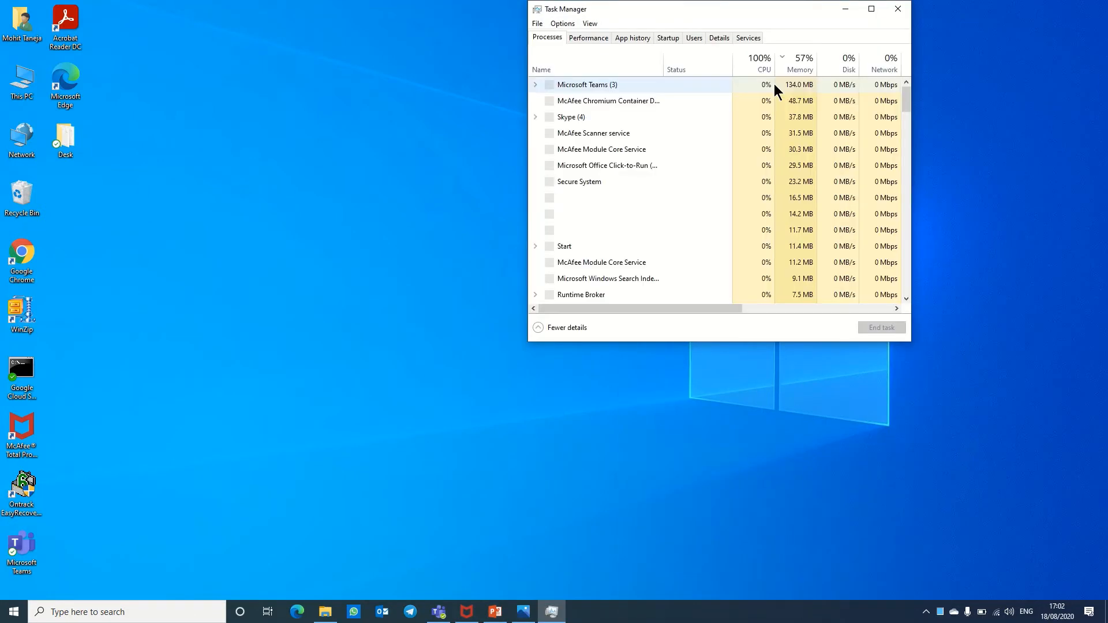
click(581, 89)
key(o)
key(o)
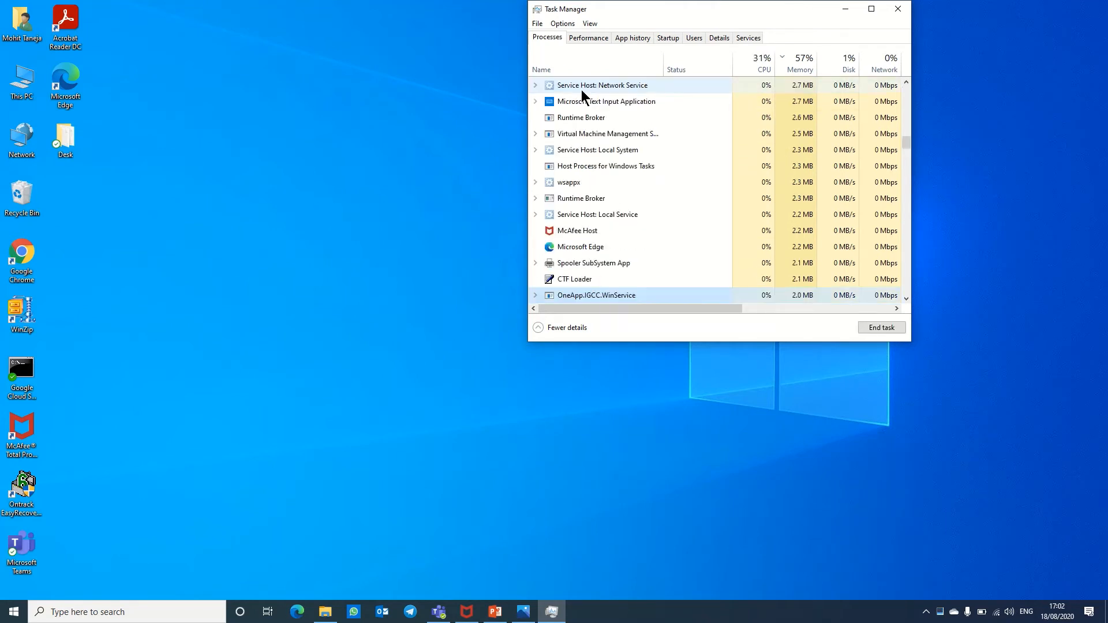
key(o)
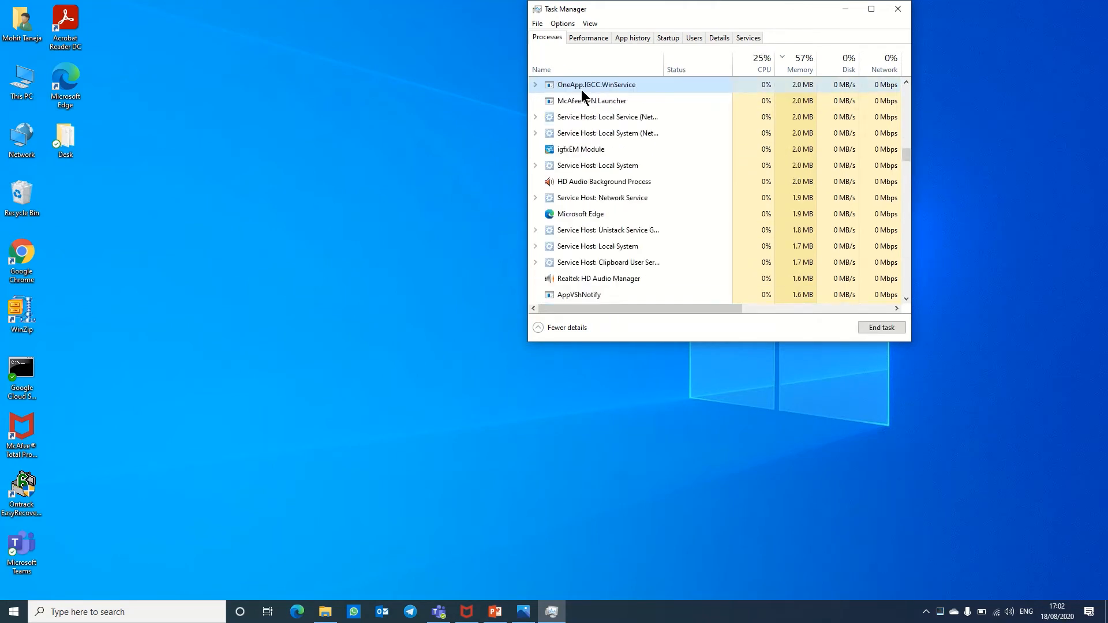
Check the signed-in user's processes and the detailed process list for Outlook, and minimize Task Manager.
click(693, 38)
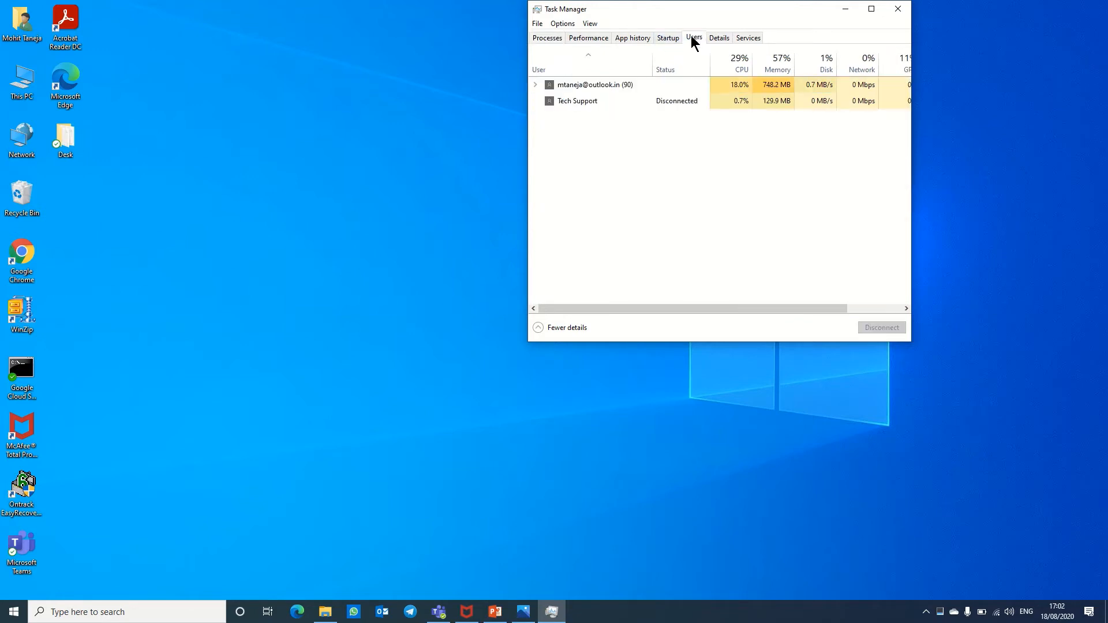
click(535, 84)
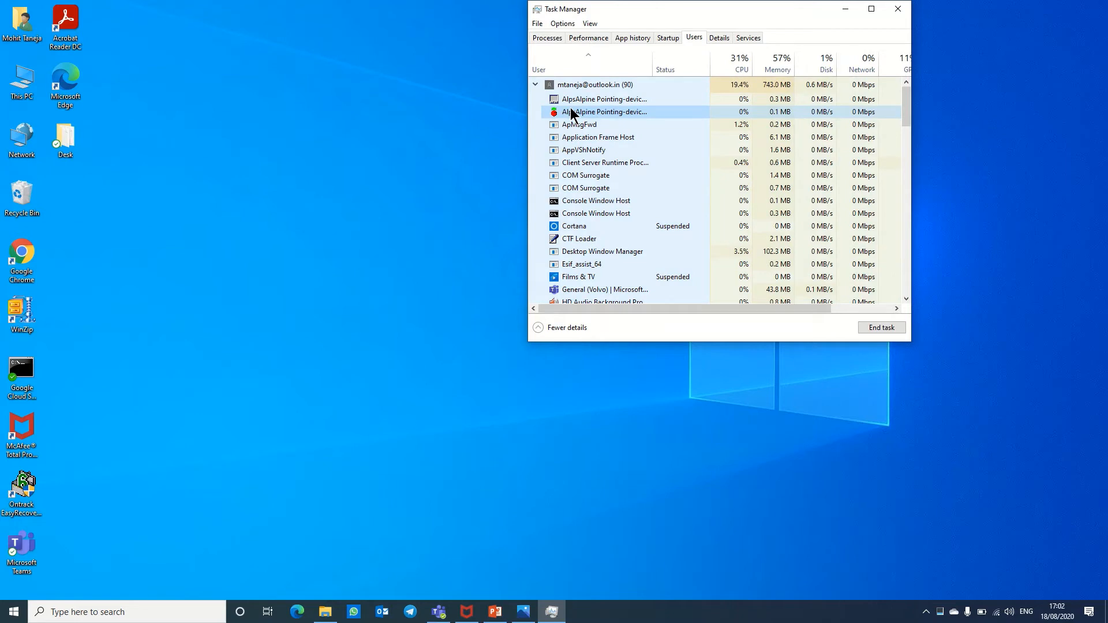
click(721, 38)
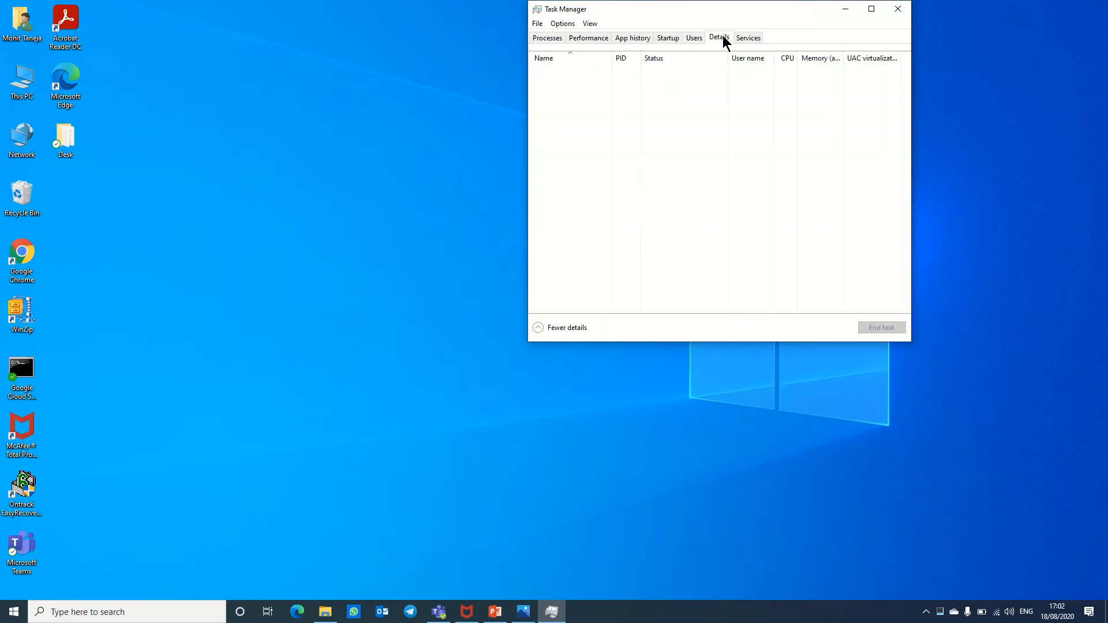
click(597, 105)
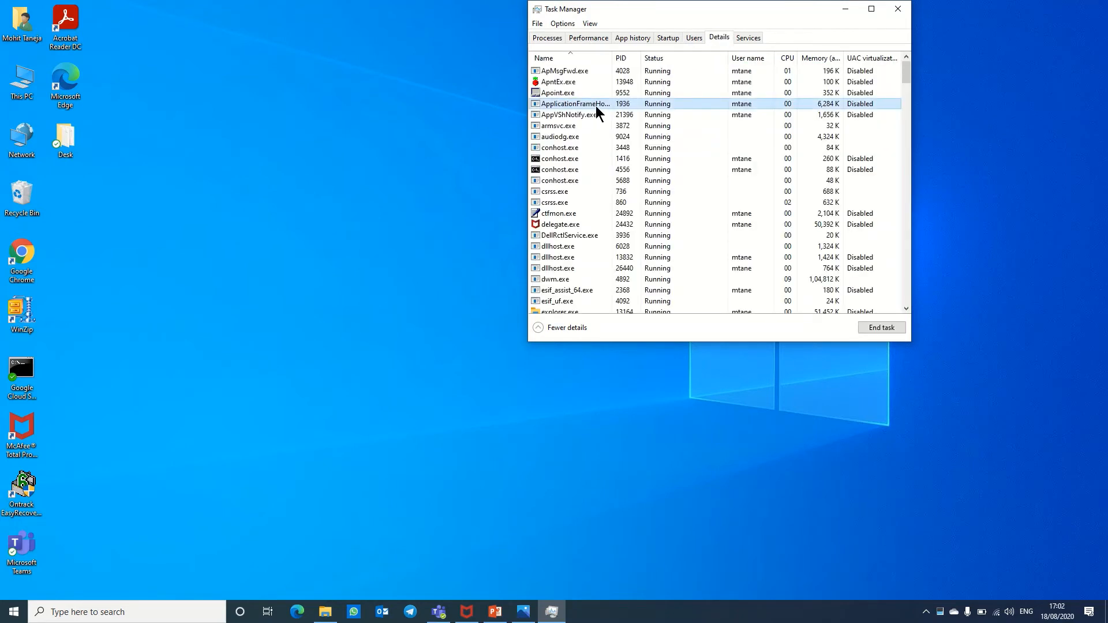
key(o)
key(n)
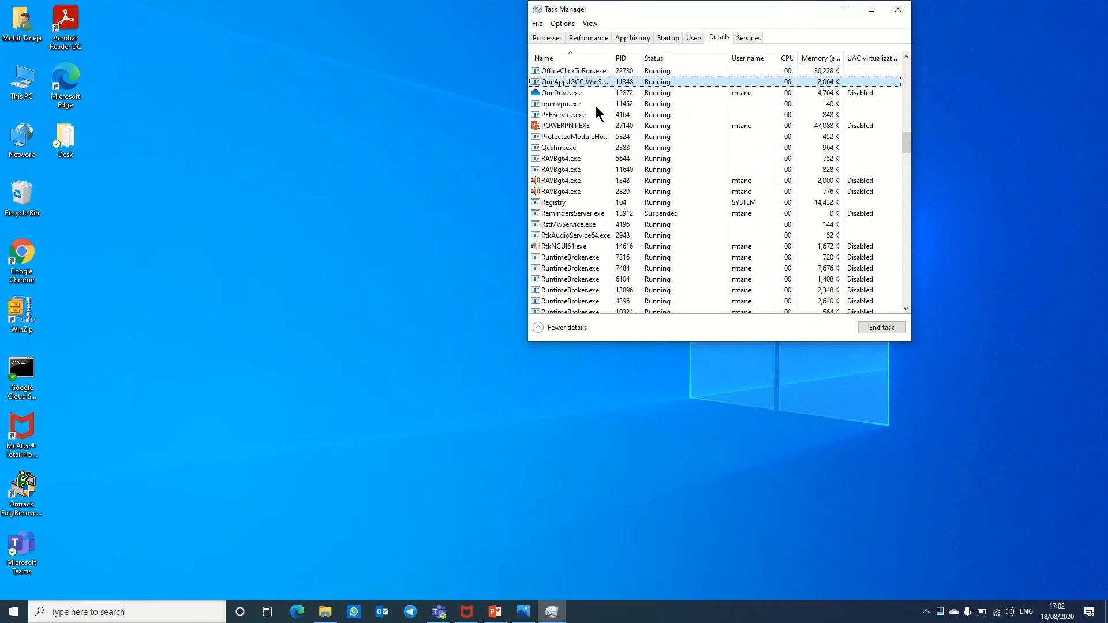
key(Down)
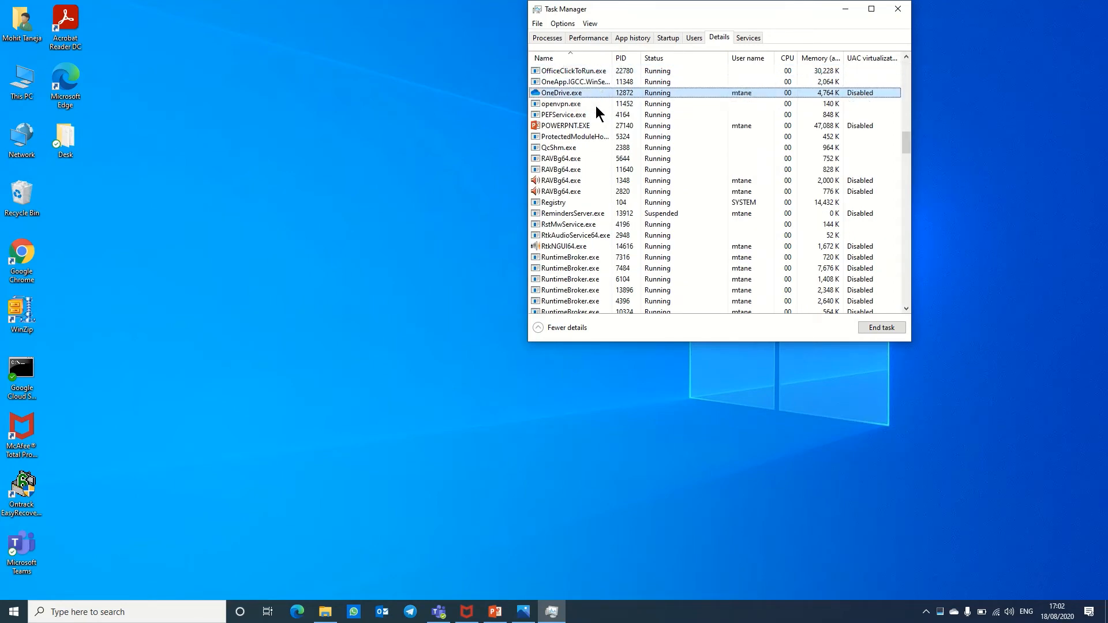
click(845, 9)
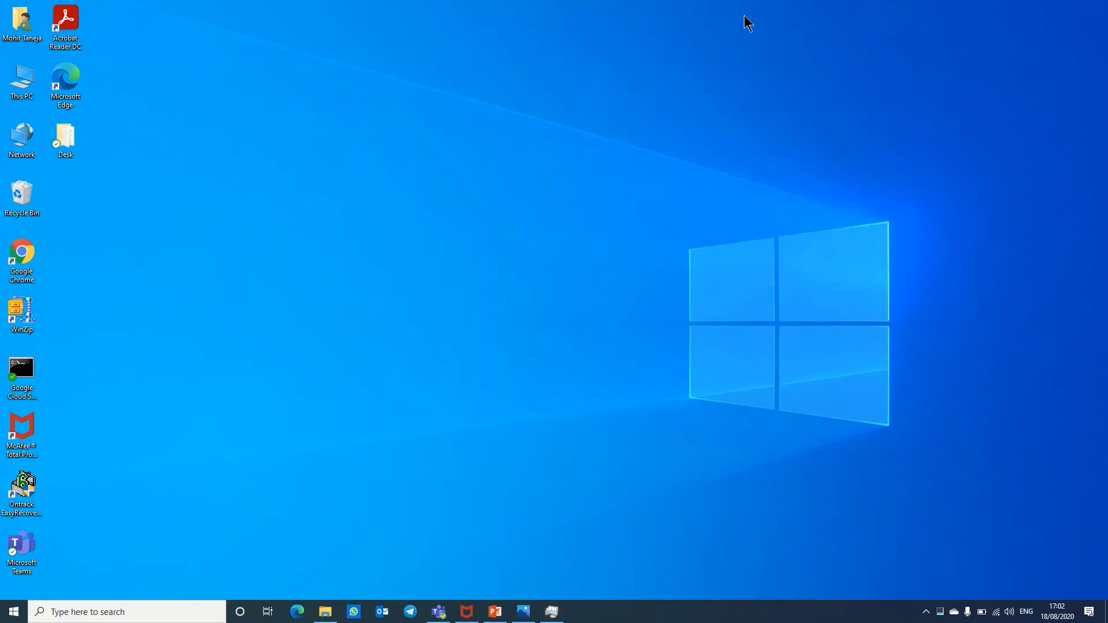
Open Control Panel from the Windows search and open the Mail (Microsoft Outlook 2013) setup.
click(134, 616)
text(con)
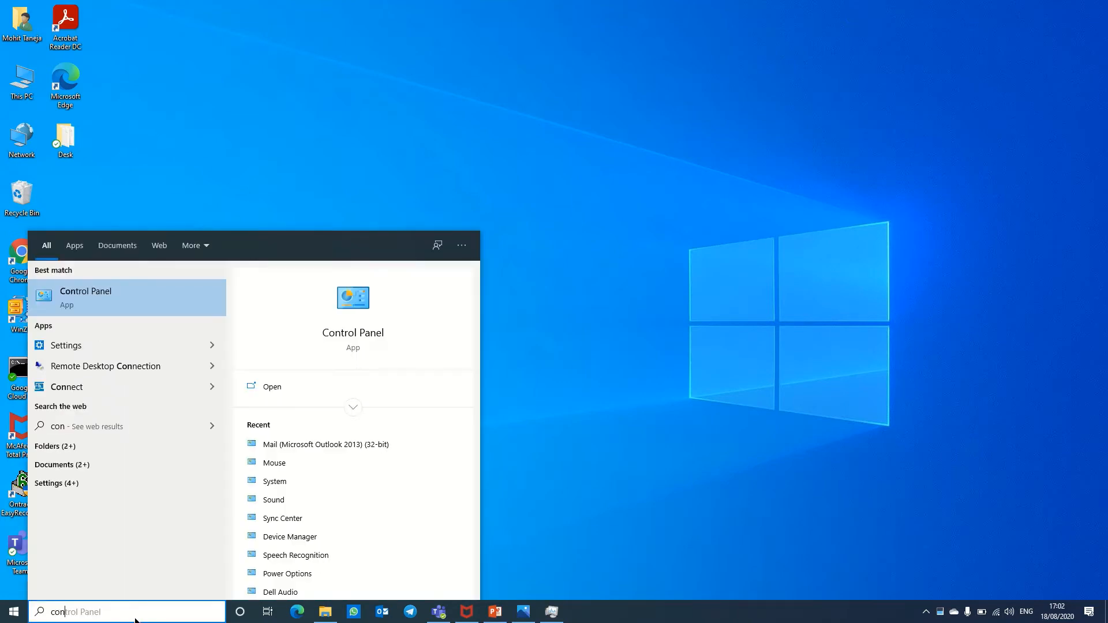
text(t)
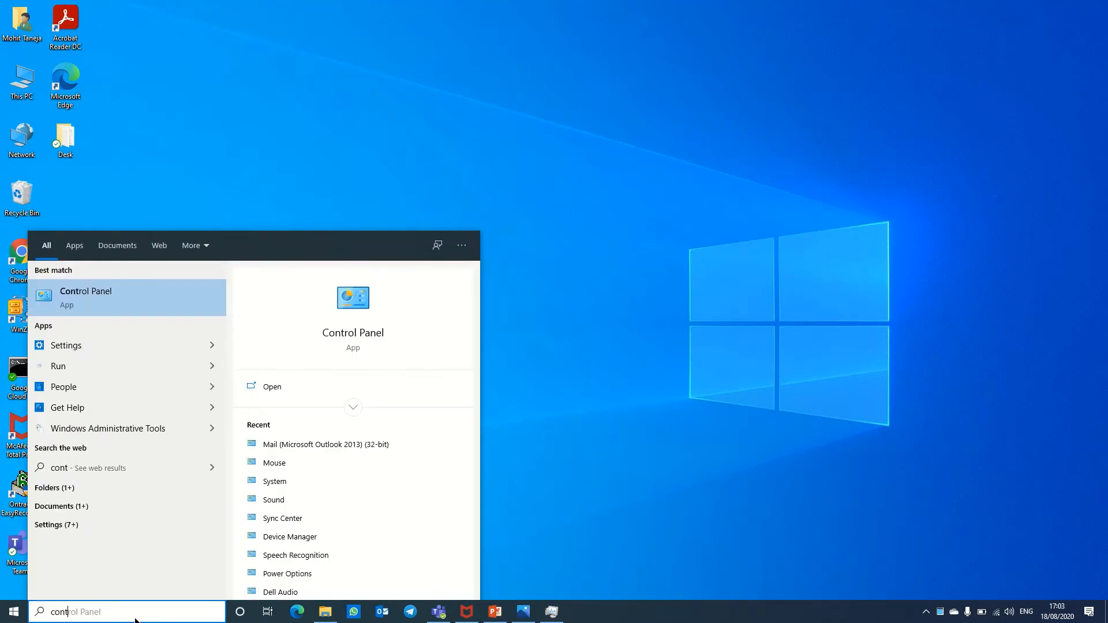
click(100, 312)
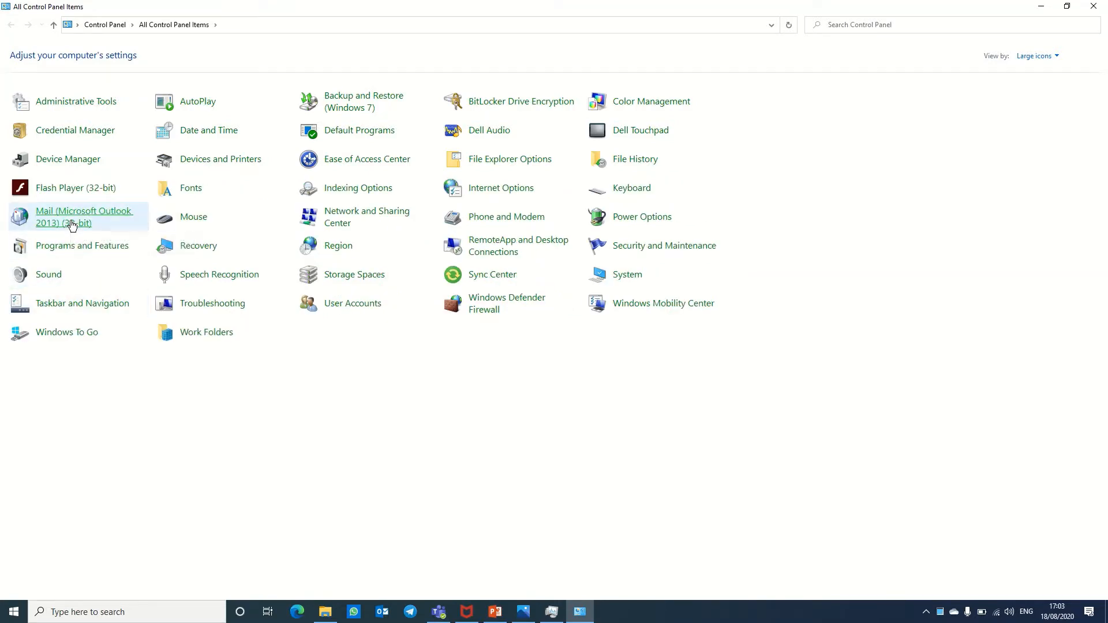
click(72, 225)
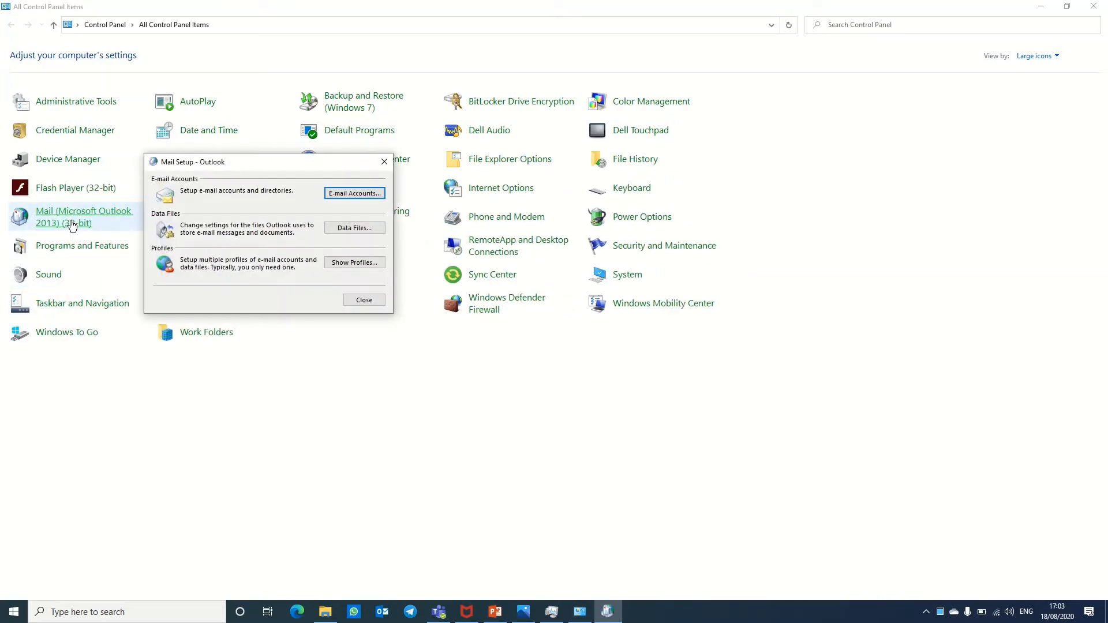
Show the Outlook data files and open the file location of the mailbox's OST file.
click(362, 228)
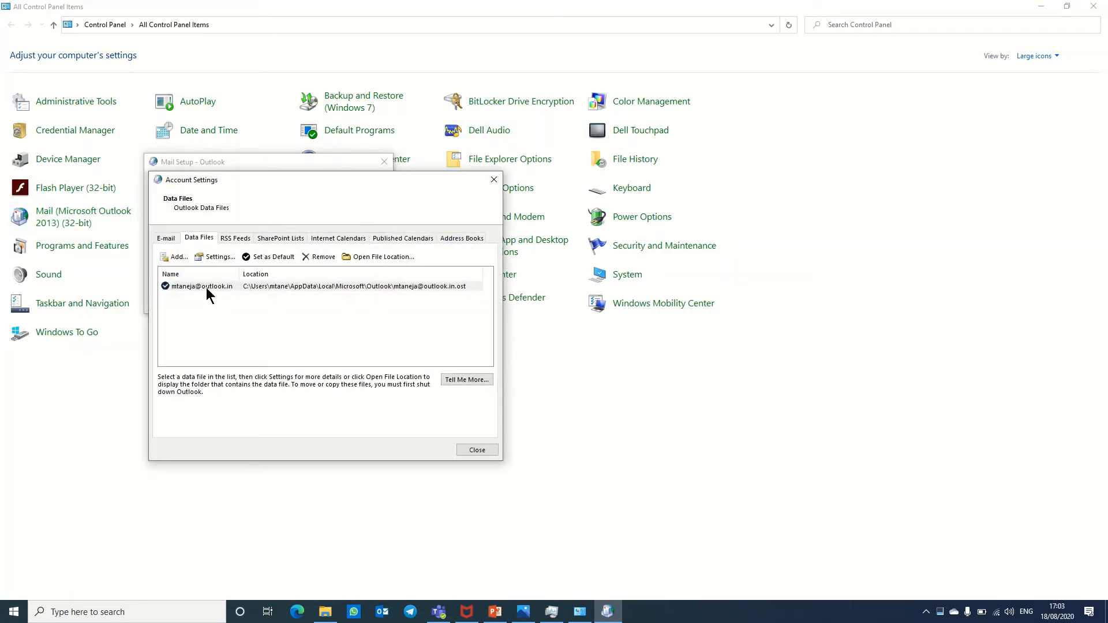
click(206, 285)
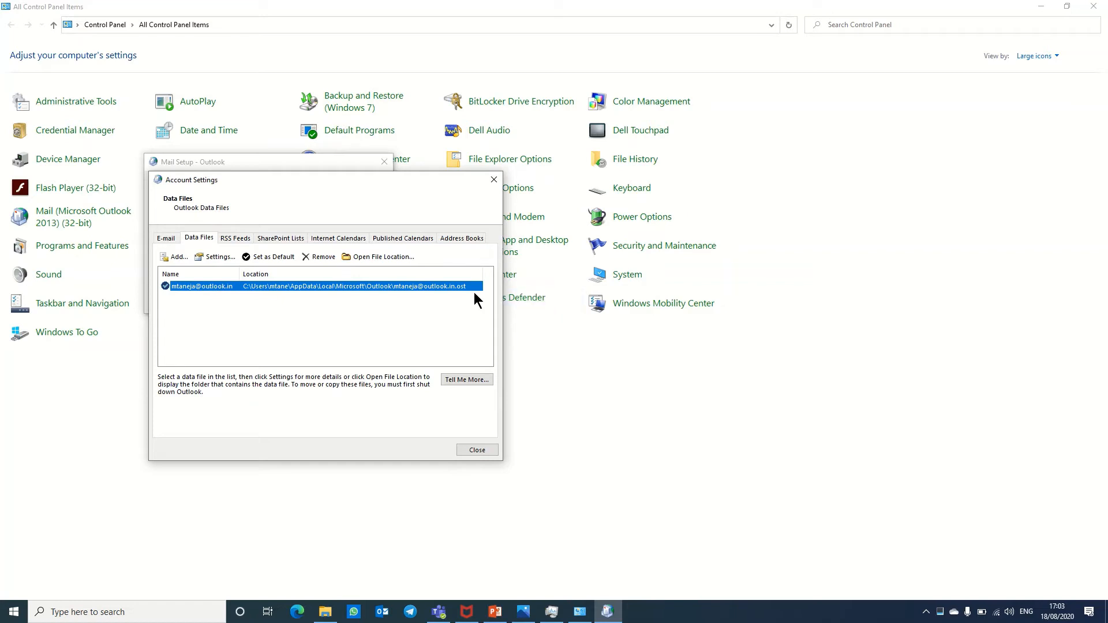
click(374, 258)
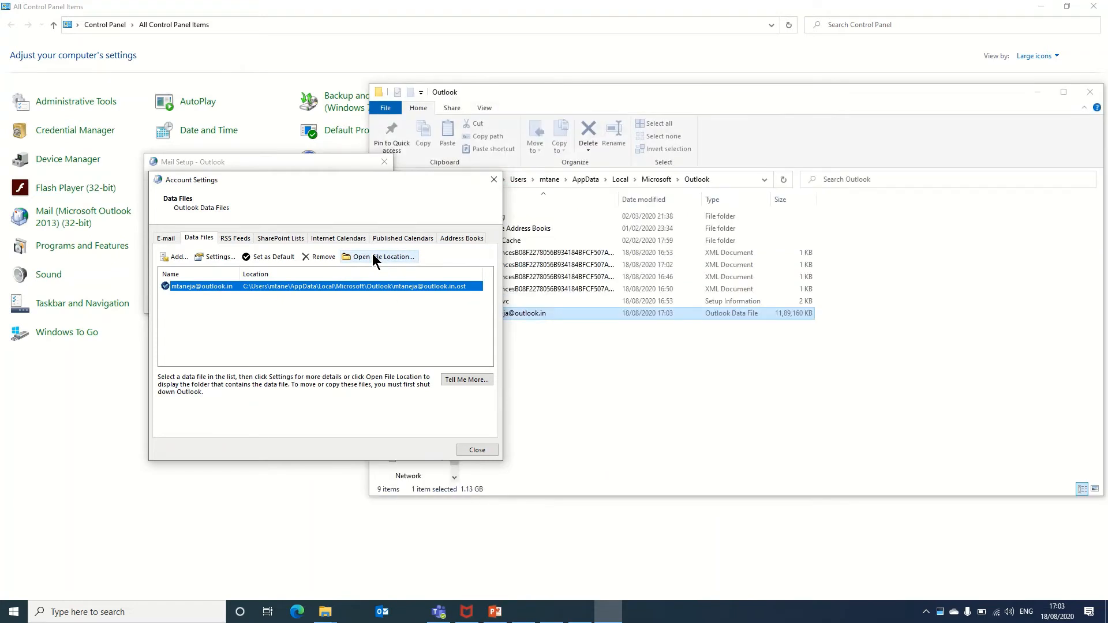
Create a new folder named Dump in the Outlook data file's folder.
click(695, 361)
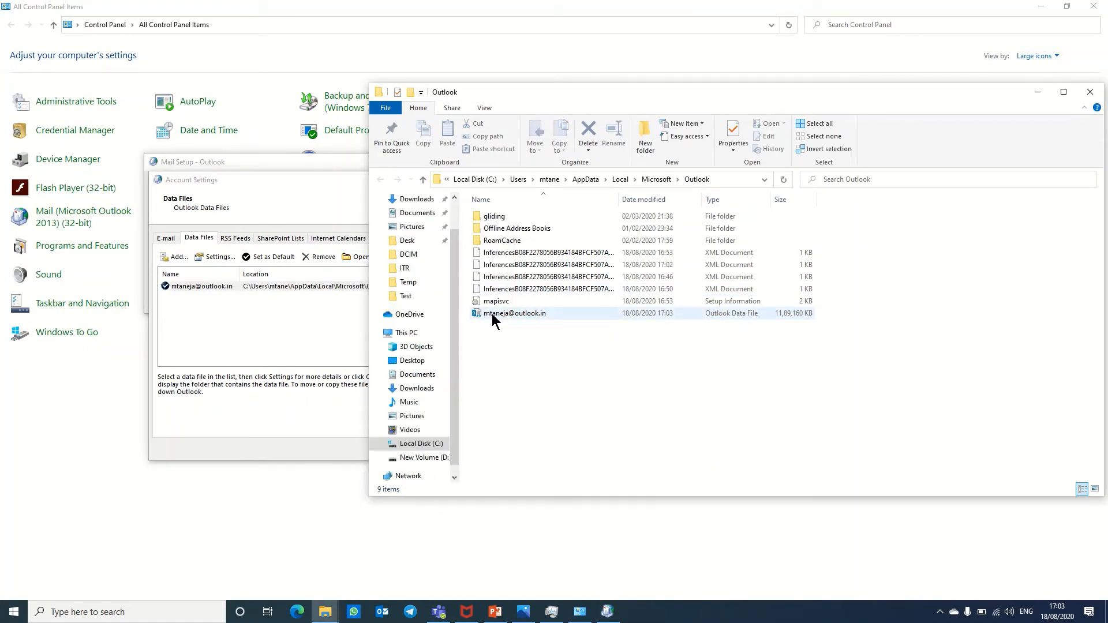
right_click(548, 356)
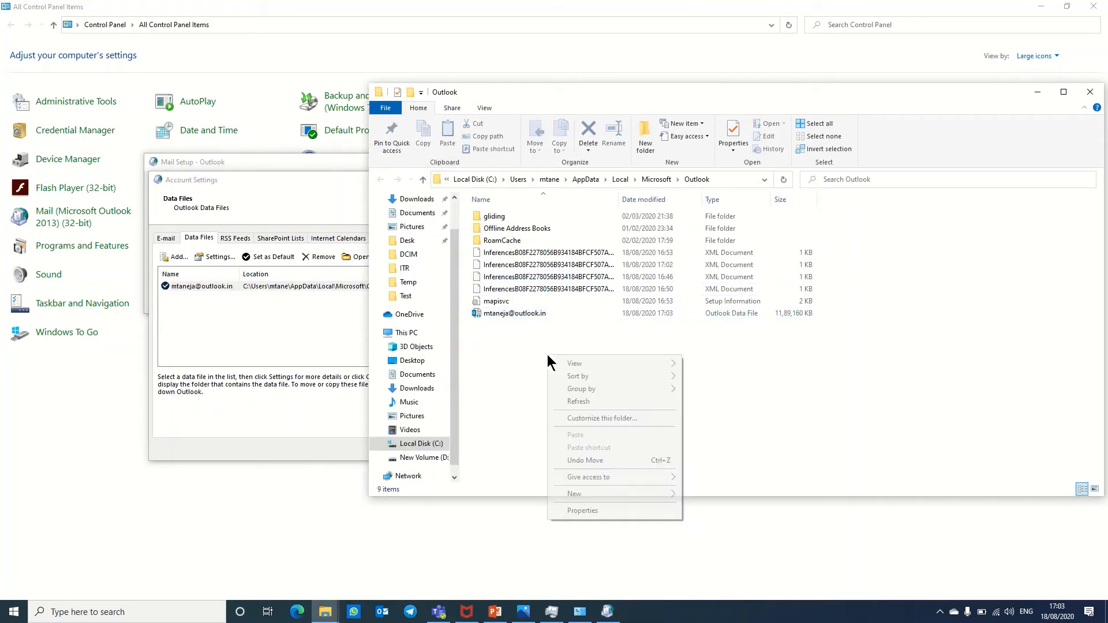
mouse_move(647, 495)
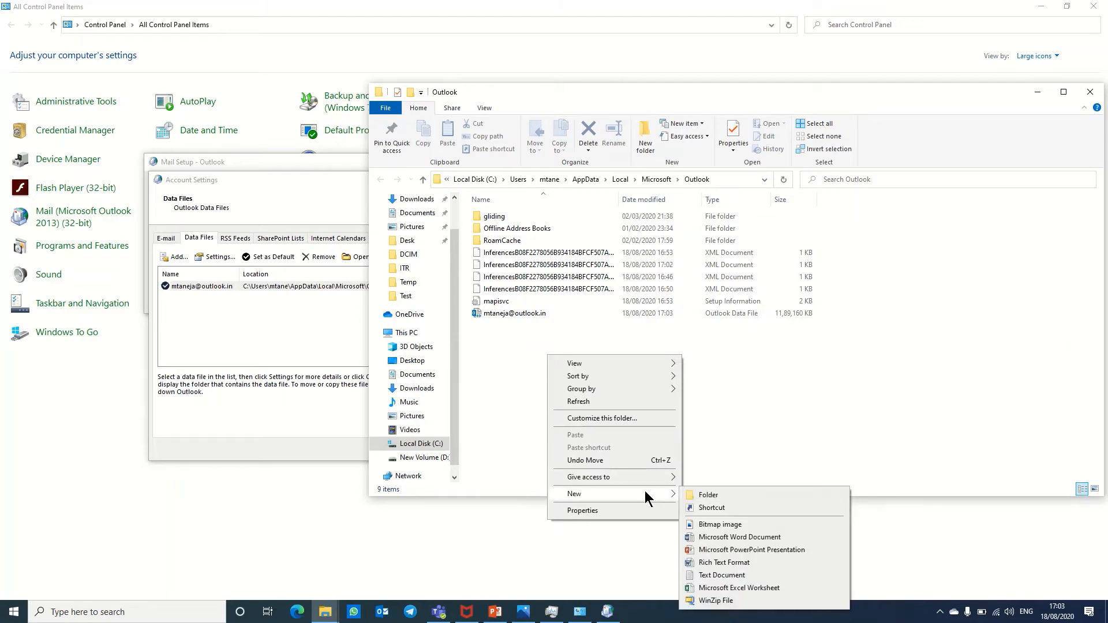
click(702, 495)
text(Dump)
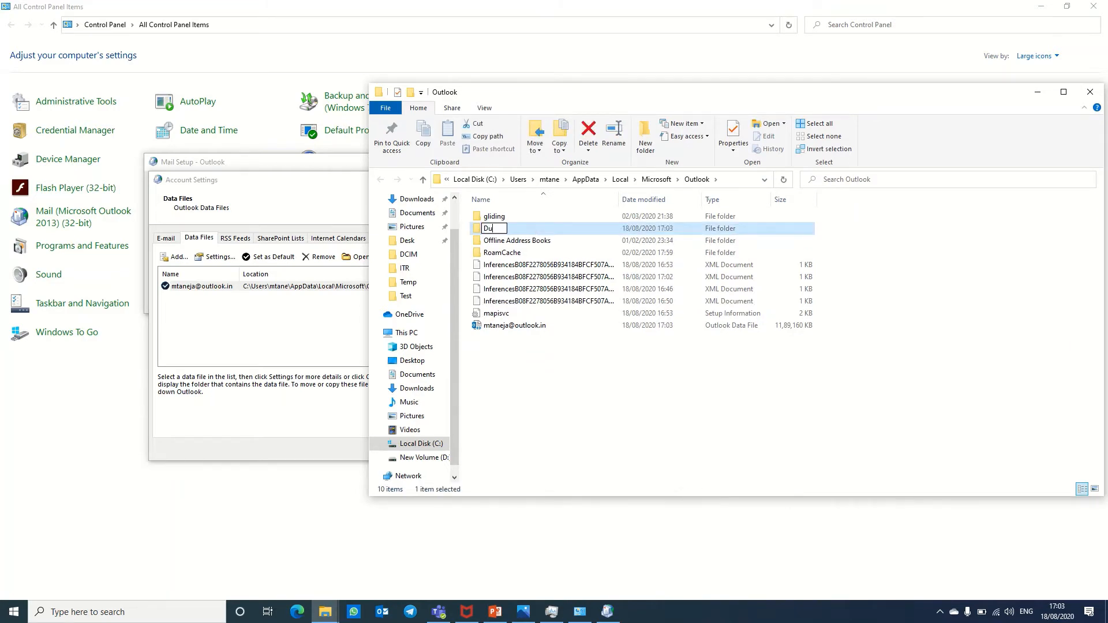
Try to move the mailbox's Outlook data file into the Dump folder.
click(524, 328)
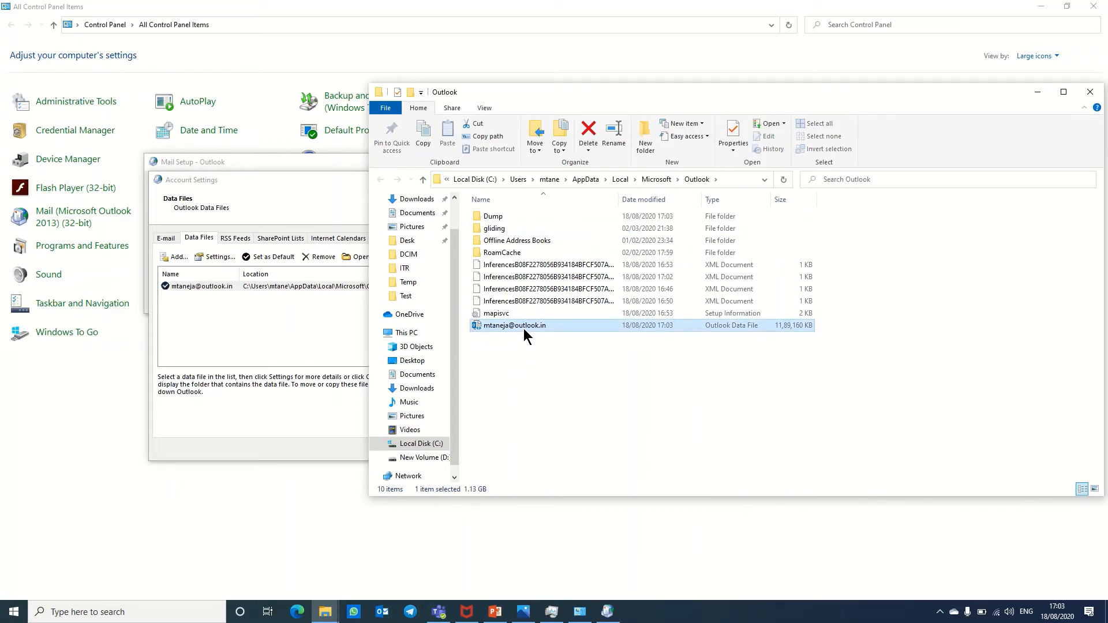
drag(524, 328, 510, 216)
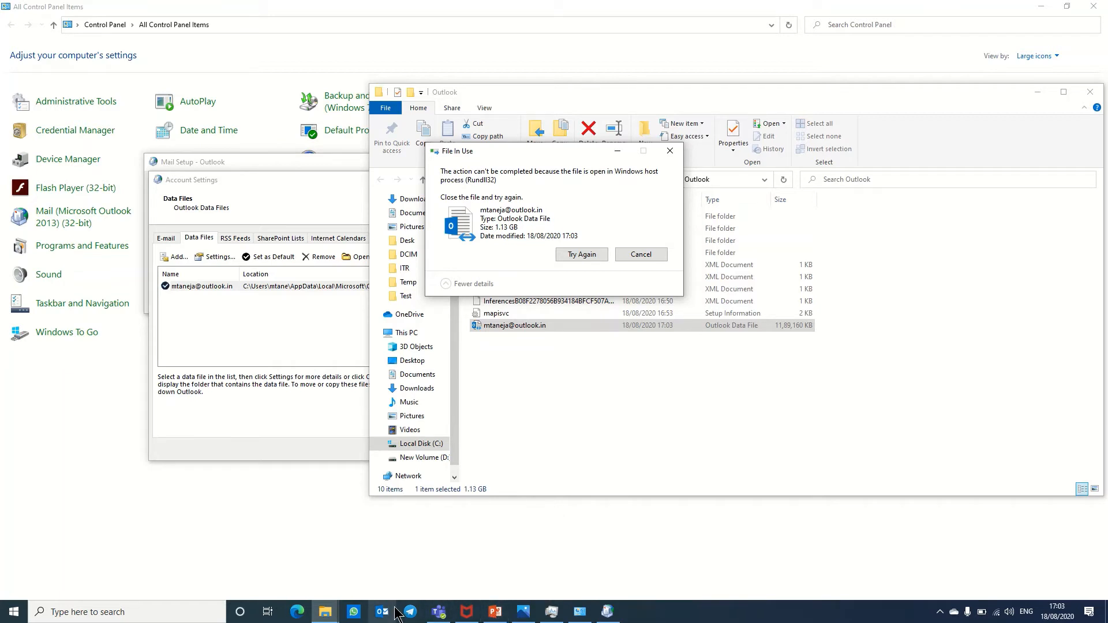
mouse_move(495, 615)
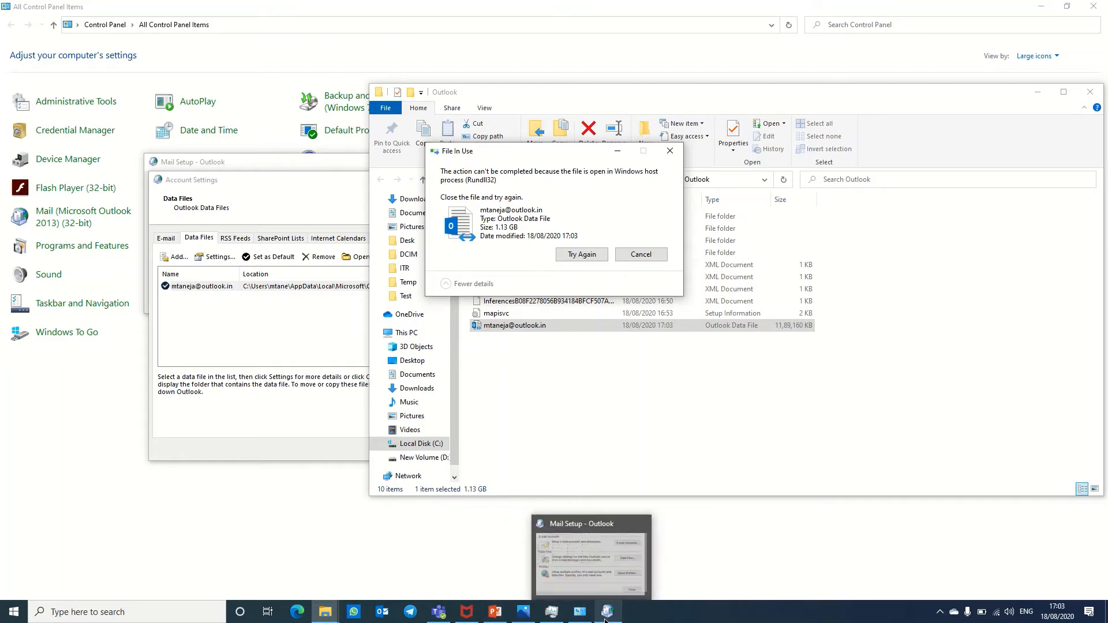
mouse_move(608, 617)
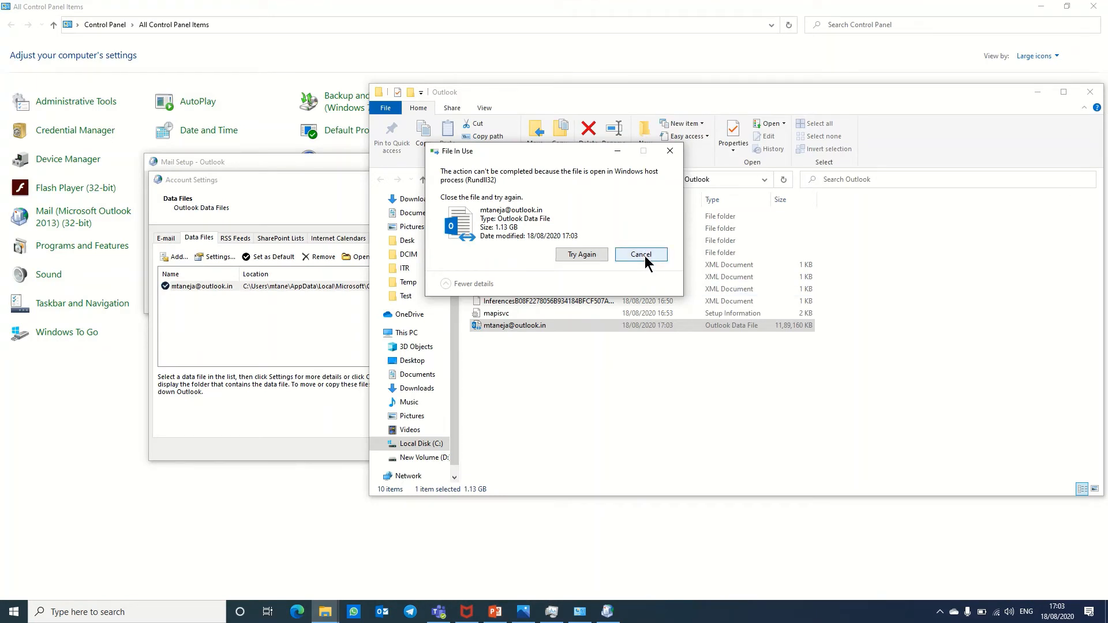
click(646, 255)
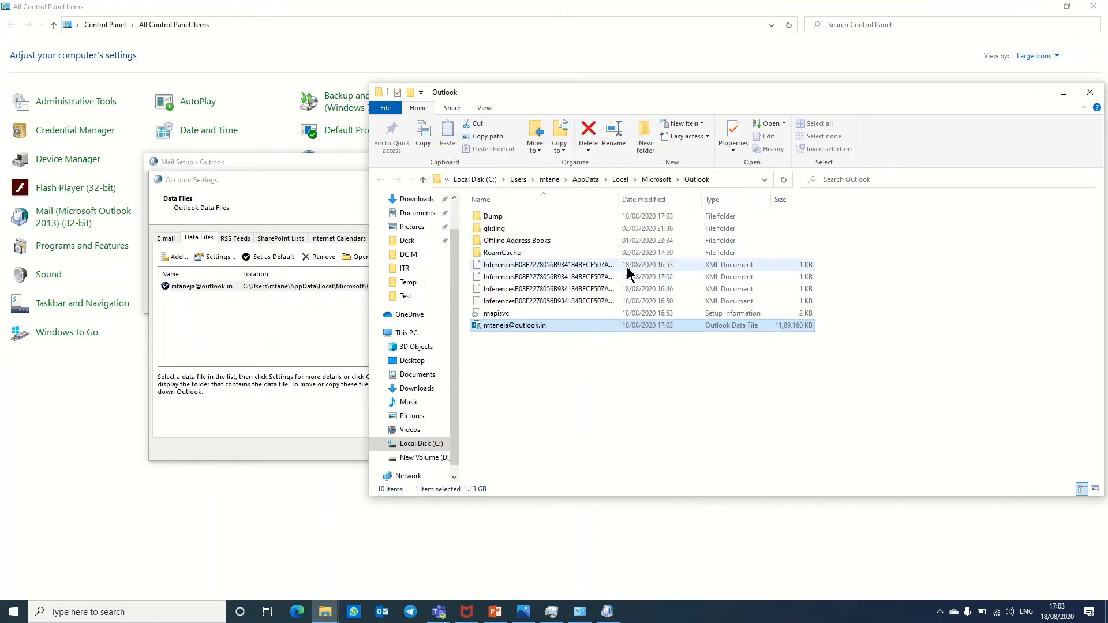
Switch to Task Manager and look through the detailed process list for running Outlook processes.
click(325, 612)
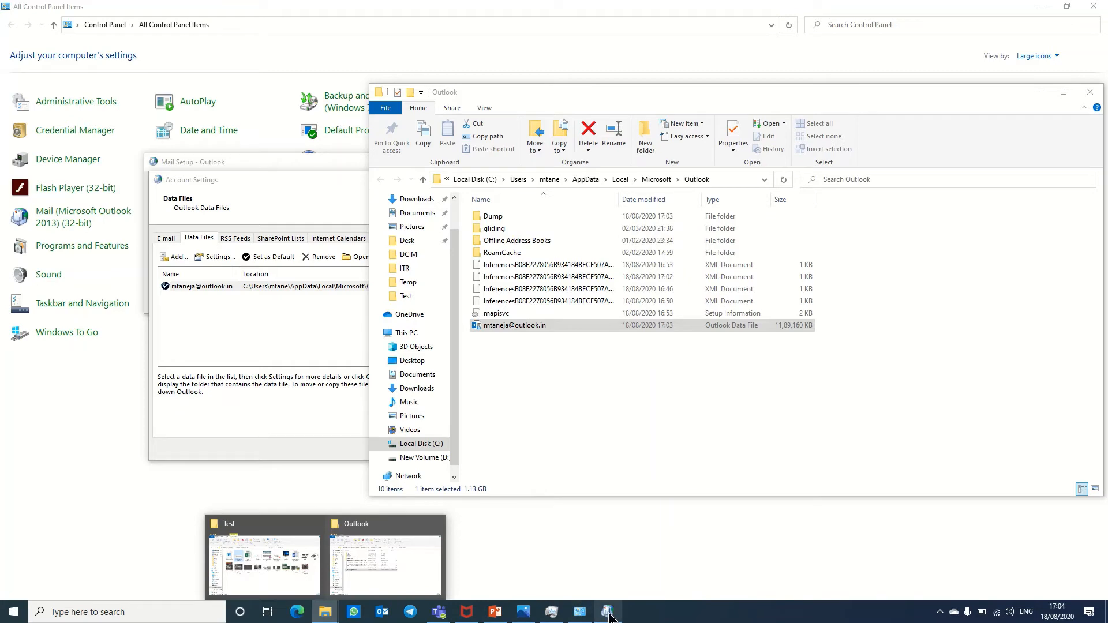
click(584, 613)
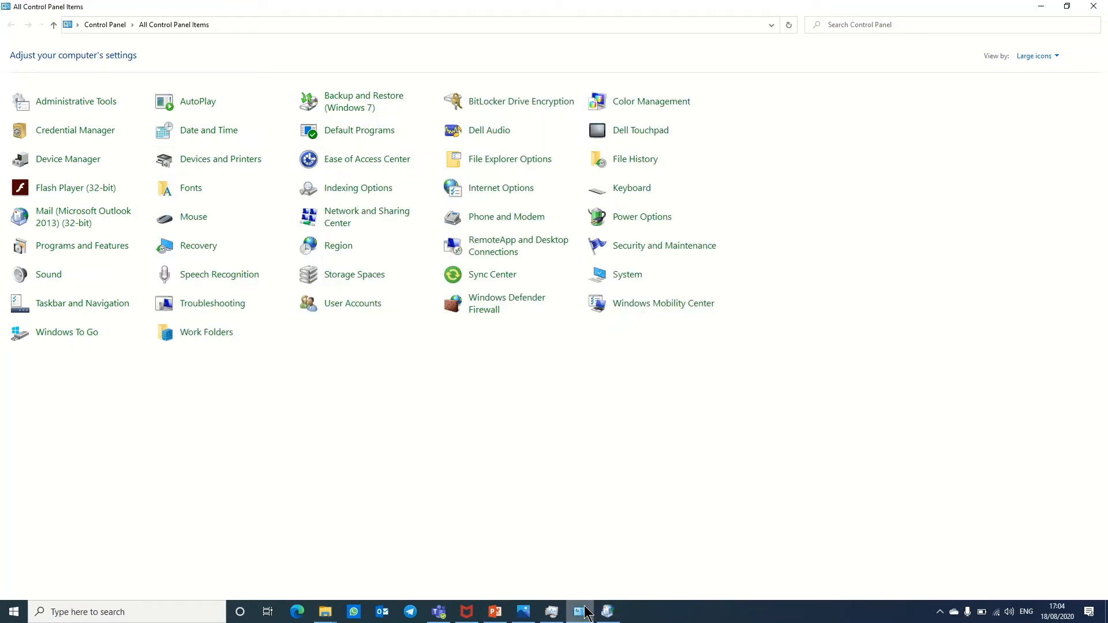
click(552, 612)
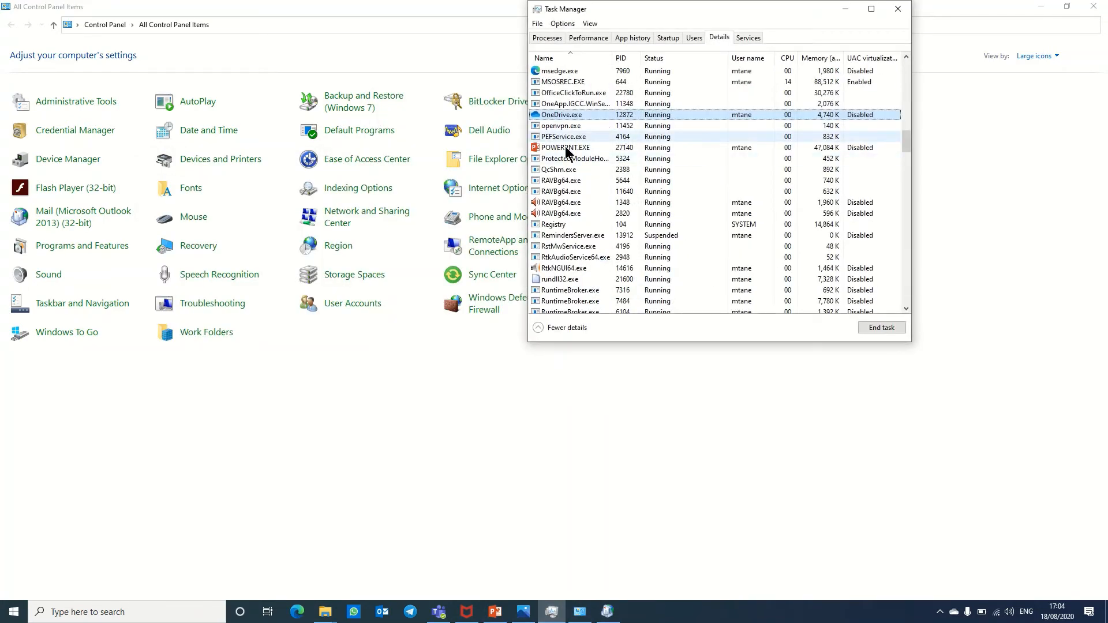
click(559, 91)
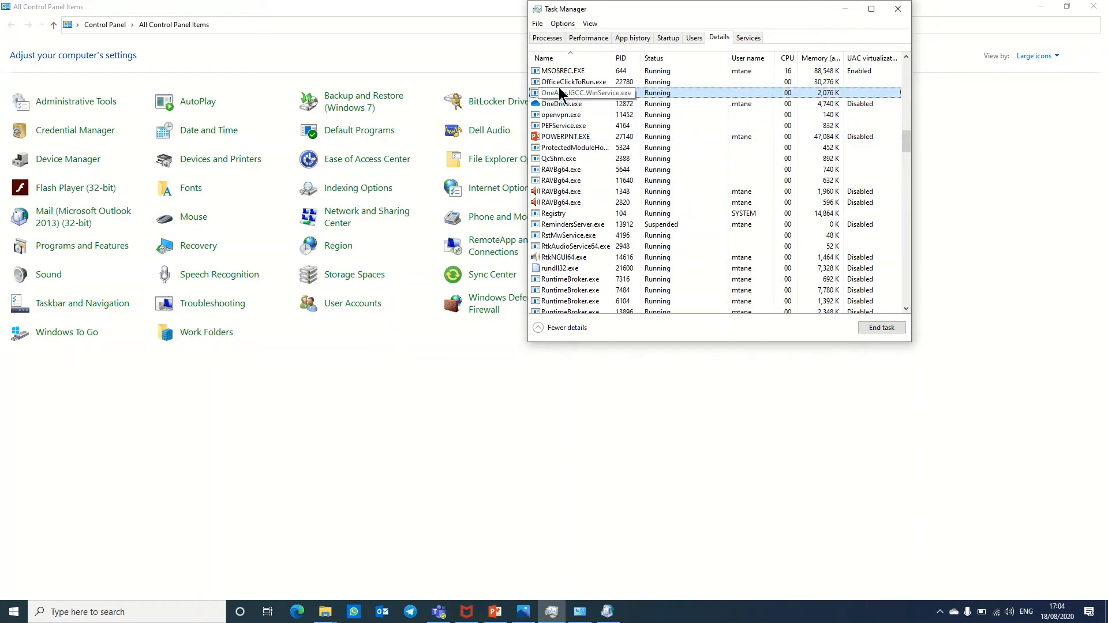
click(567, 71)
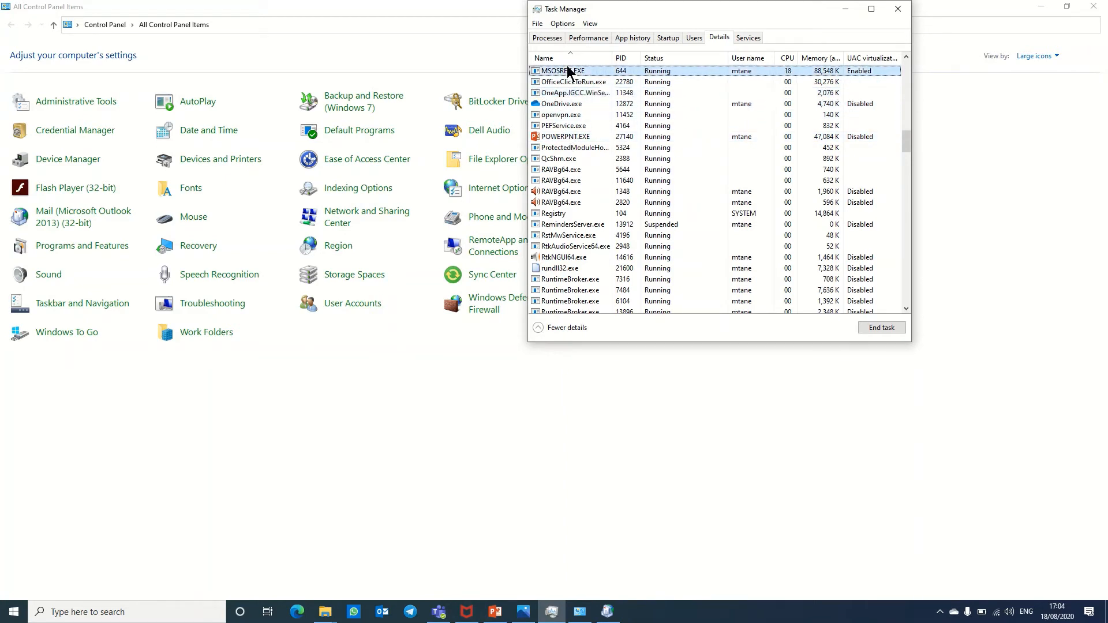
click(564, 80)
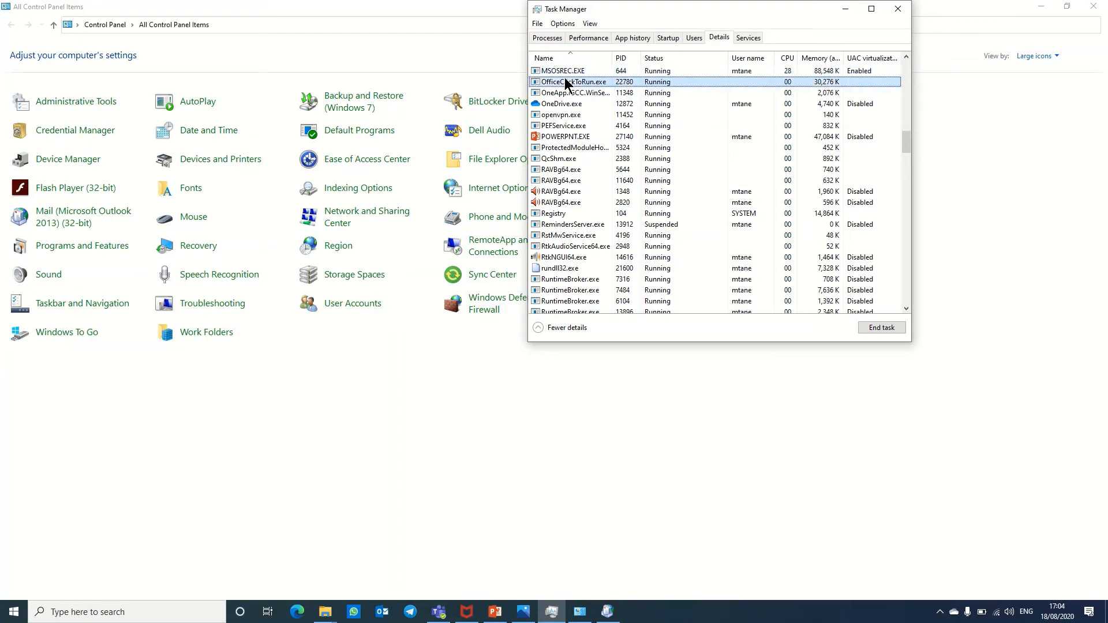
key(o)
key(o)
key(o)
key(o)
key(o)
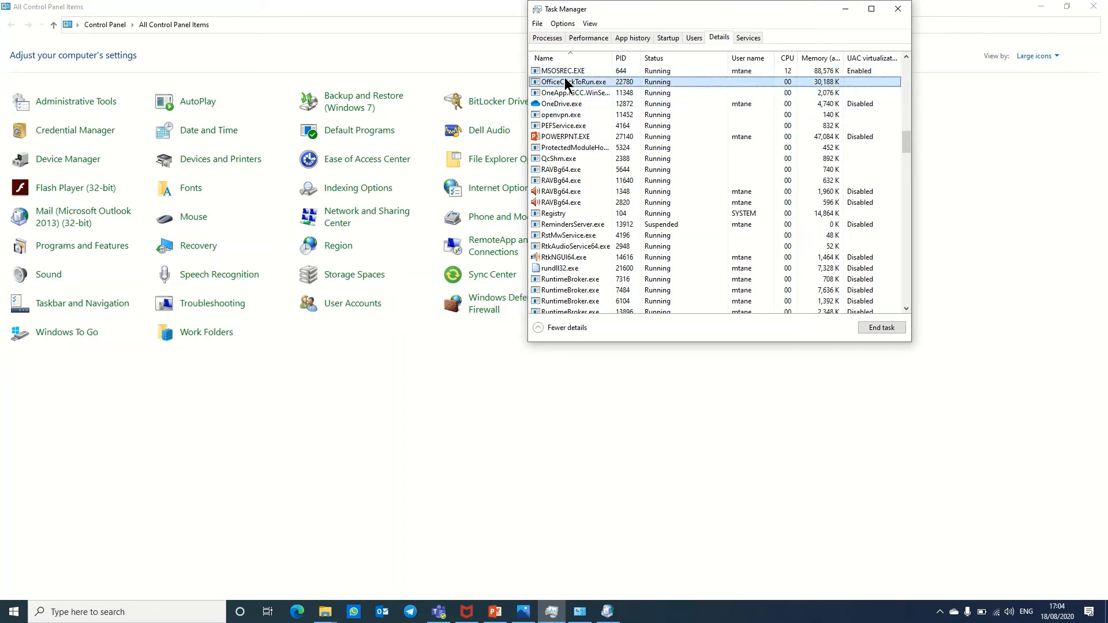
key(o)
key(o)
key(o)
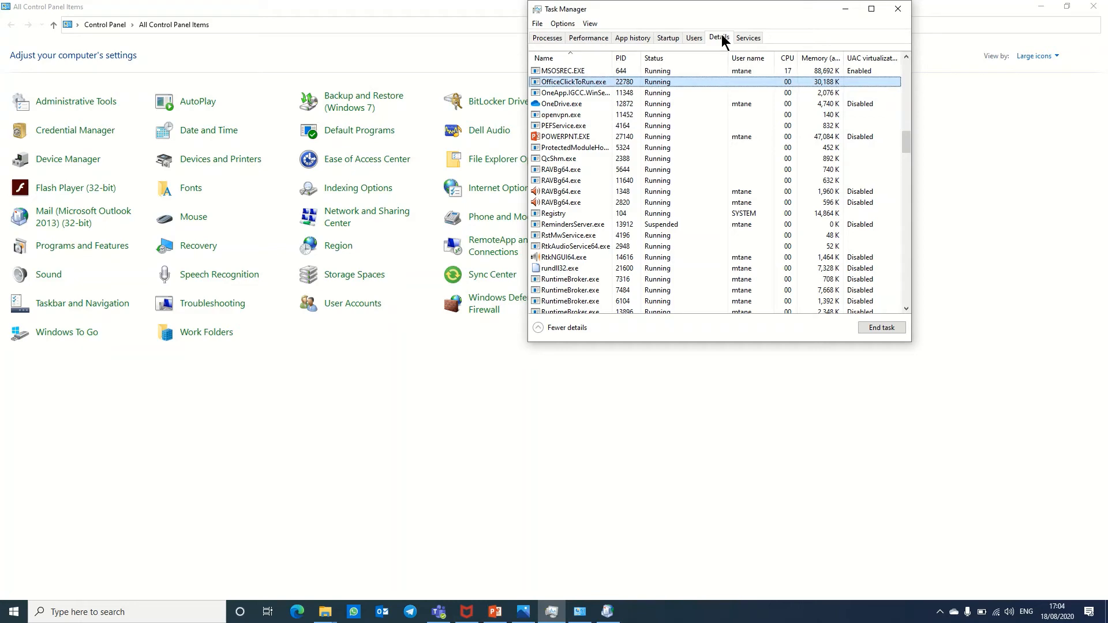
Check Task Manager's services, the mailbox user's processes and the main process list for Outlook, and close Task Manager.
click(742, 39)
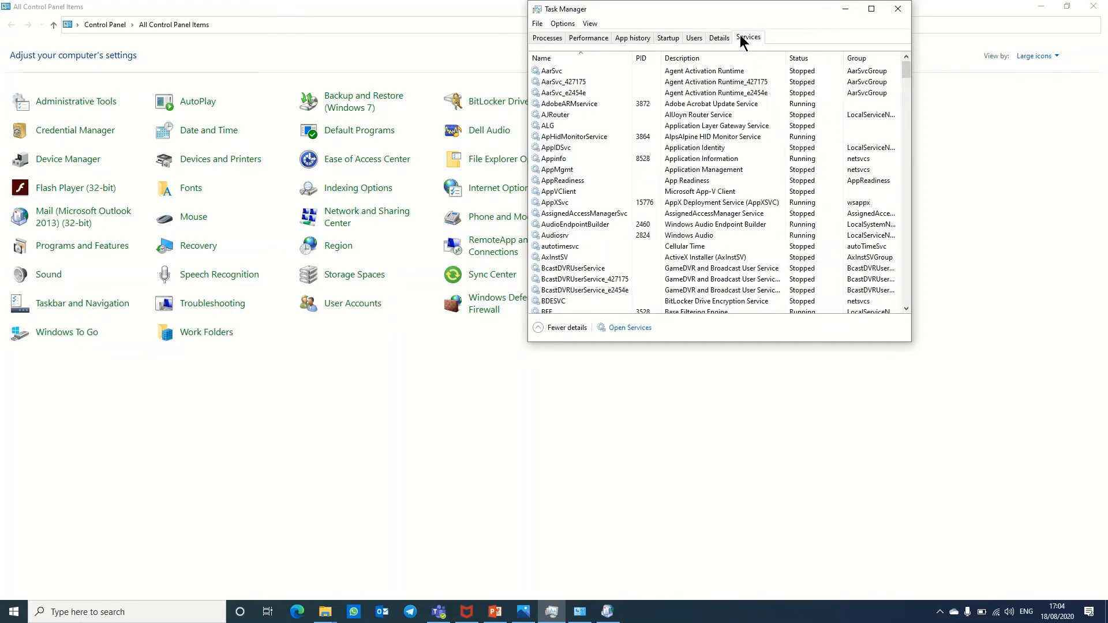
click(697, 38)
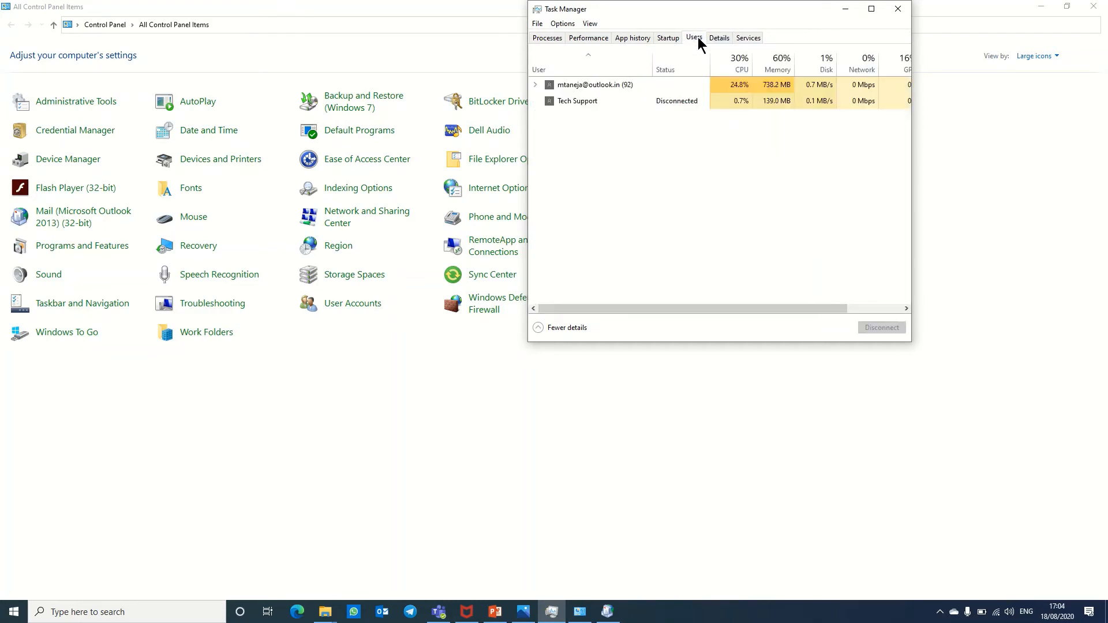
click(535, 84)
click(580, 113)
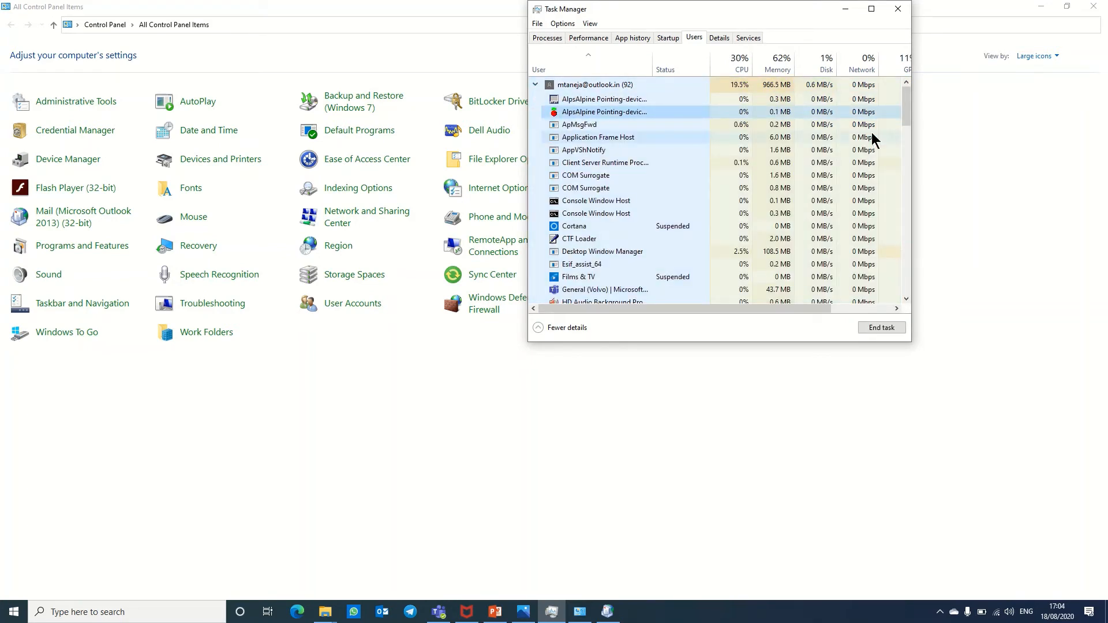
click(570, 38)
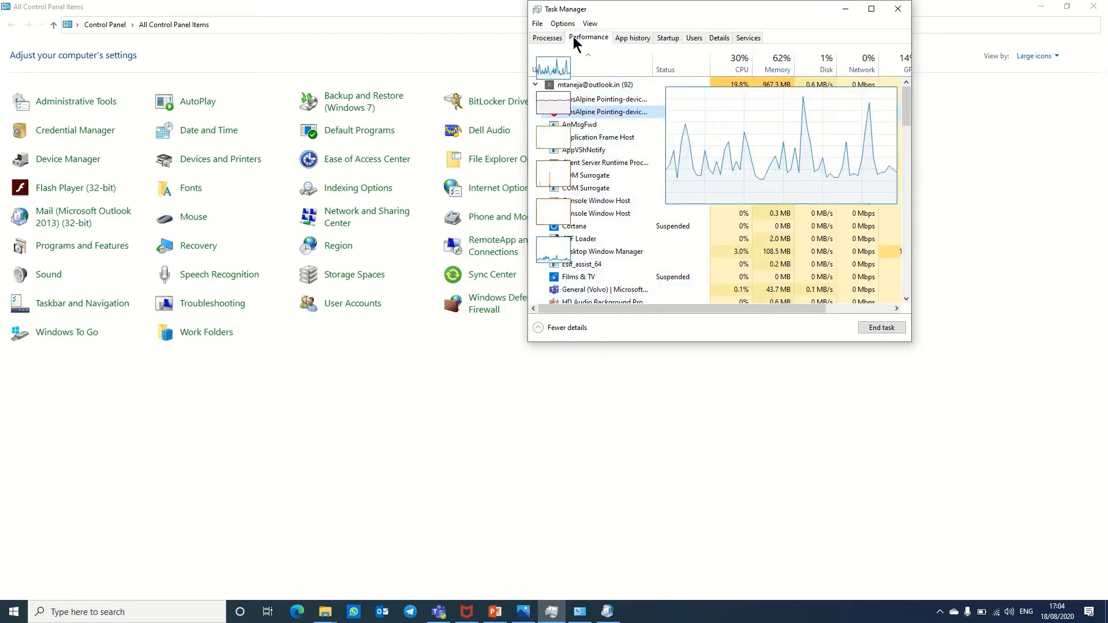
click(541, 38)
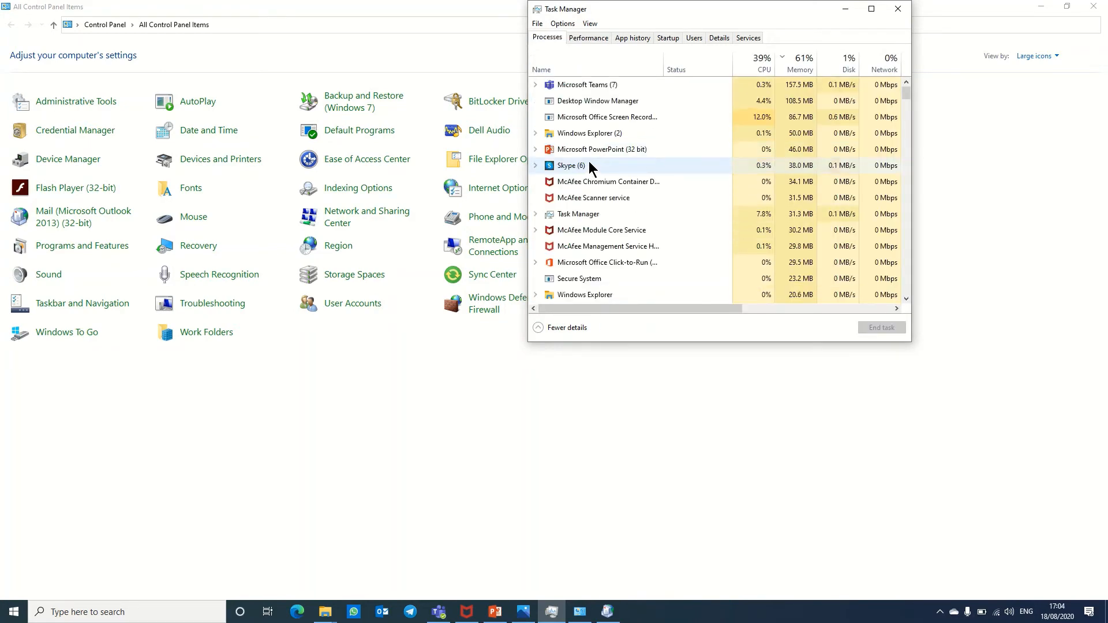
click(588, 155)
key(o)
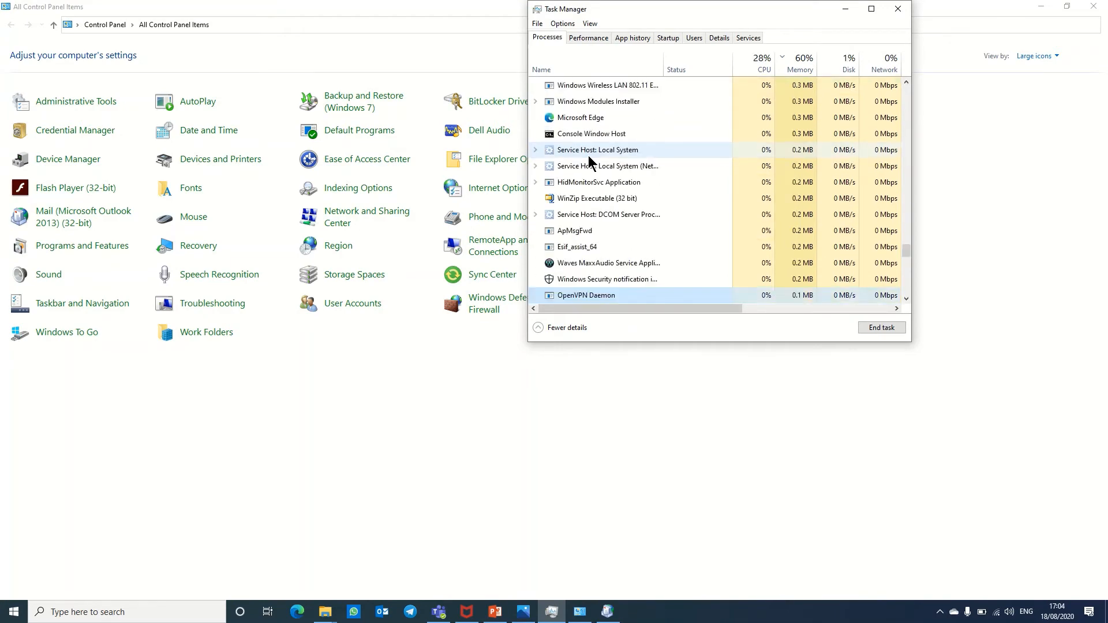
key(o)
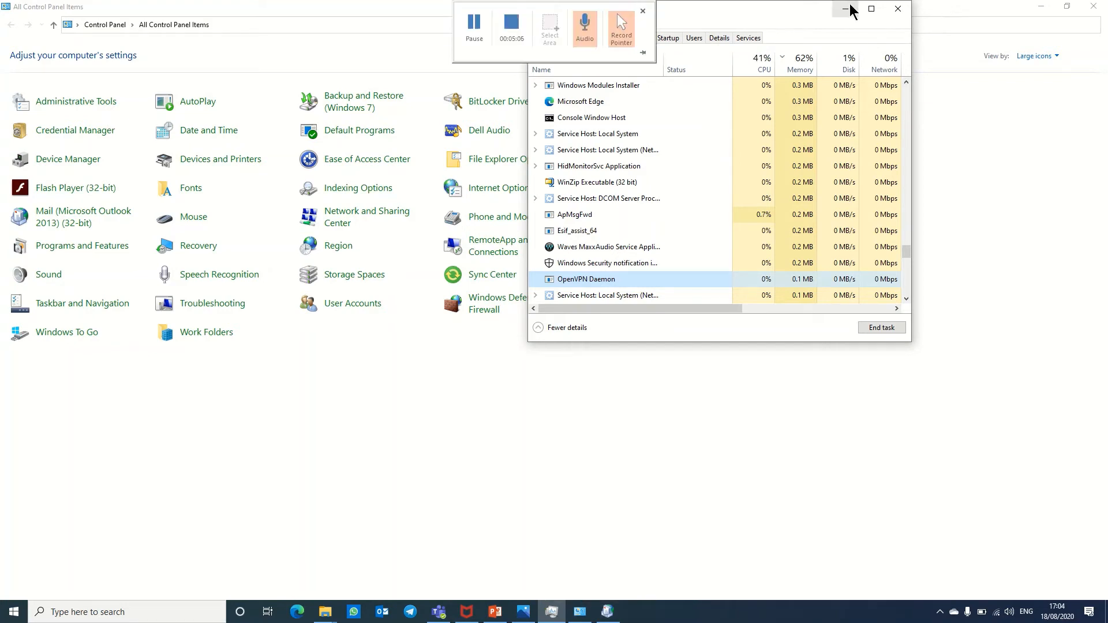
click(898, 8)
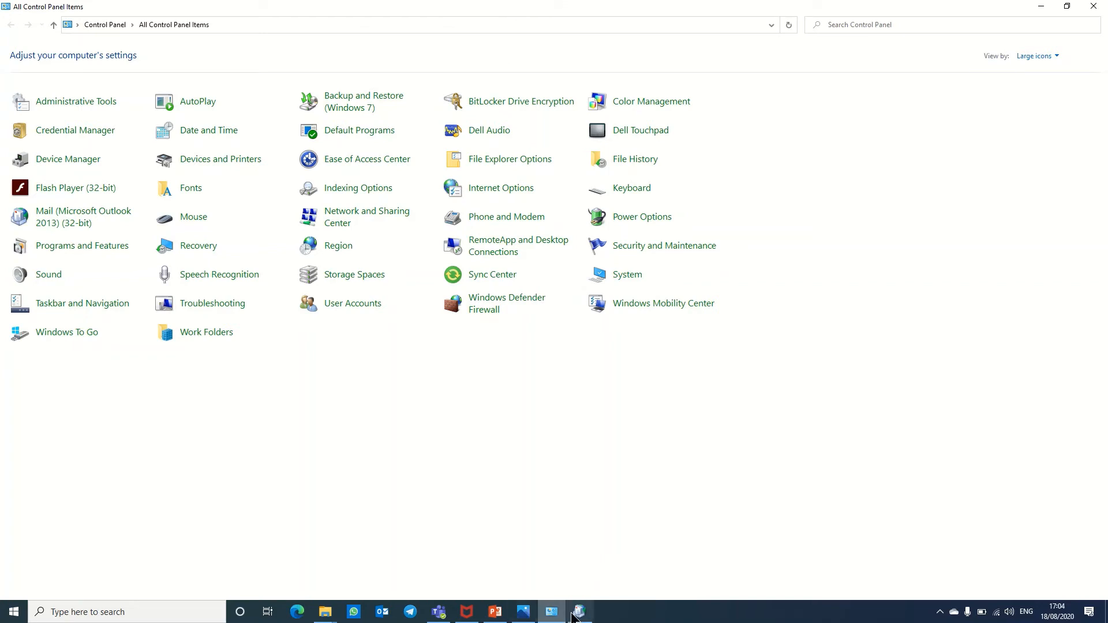
Return to the Outlook folder in File Explorer, move the mailbox's Outlook data file into the Dump folder and refresh the listing.
mouse_move(524, 611)
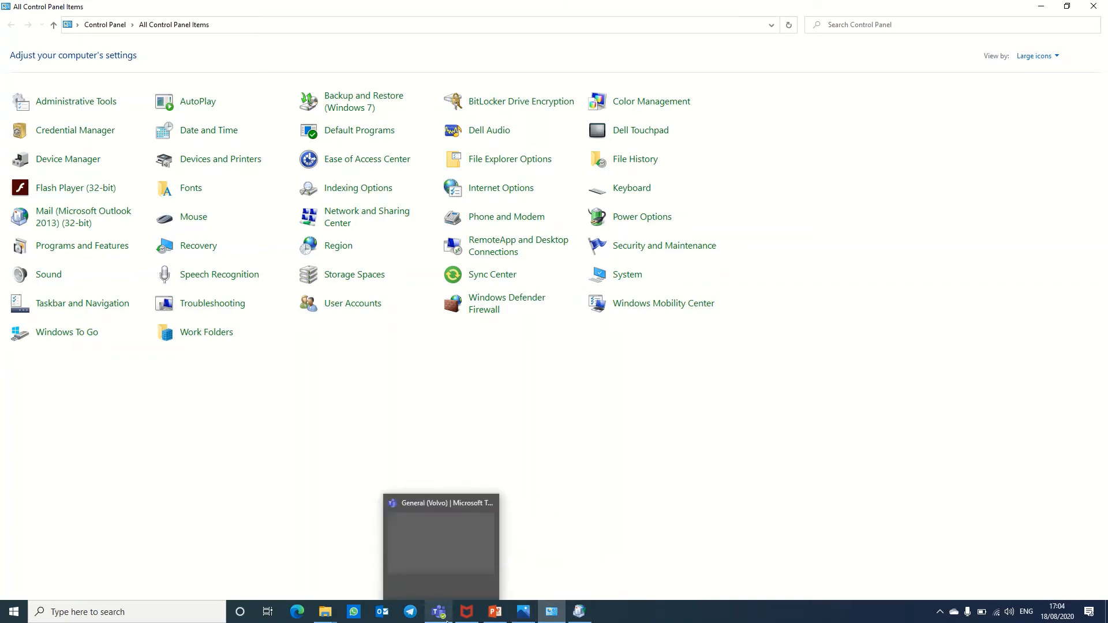
mouse_move(325, 612)
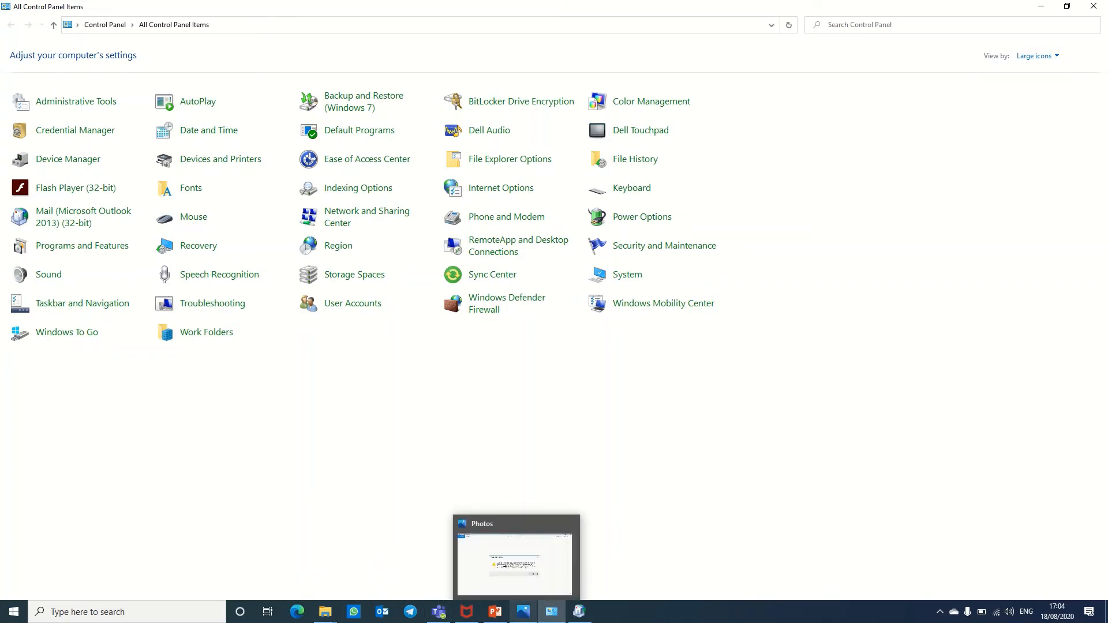
click(384, 565)
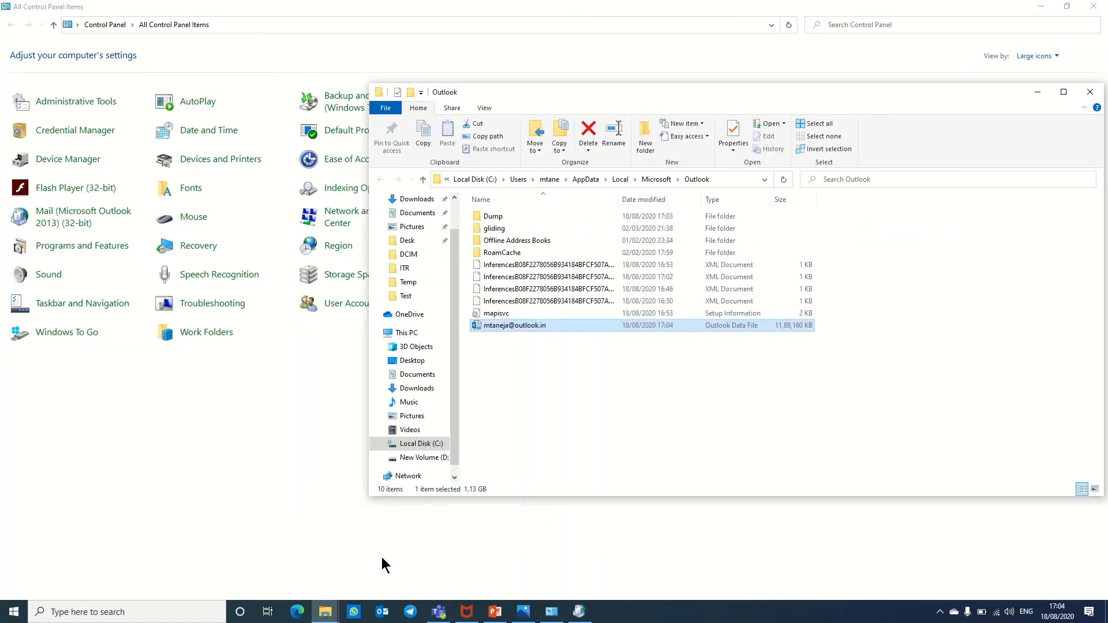
right_click(601, 372)
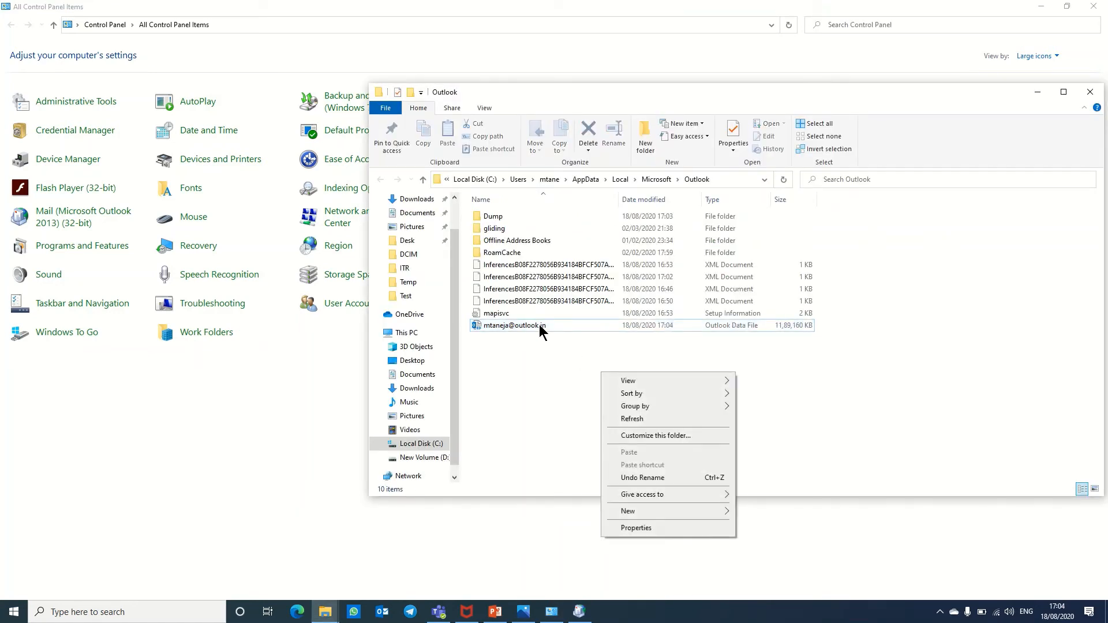
click(539, 325)
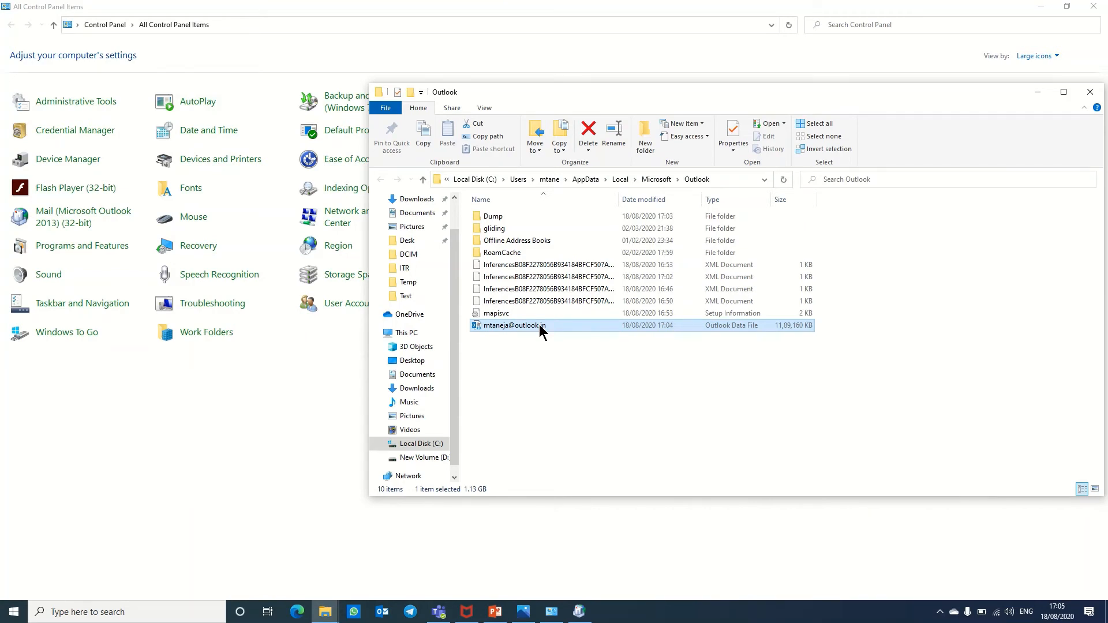
drag(539, 325, 511, 216)
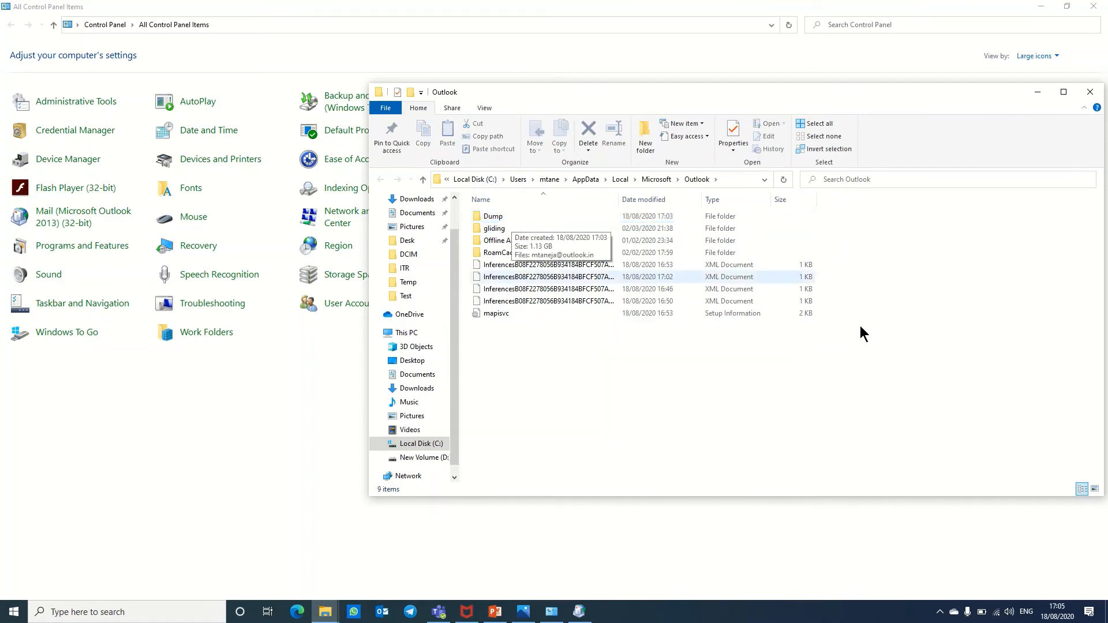
right_click(953, 259)
click(981, 306)
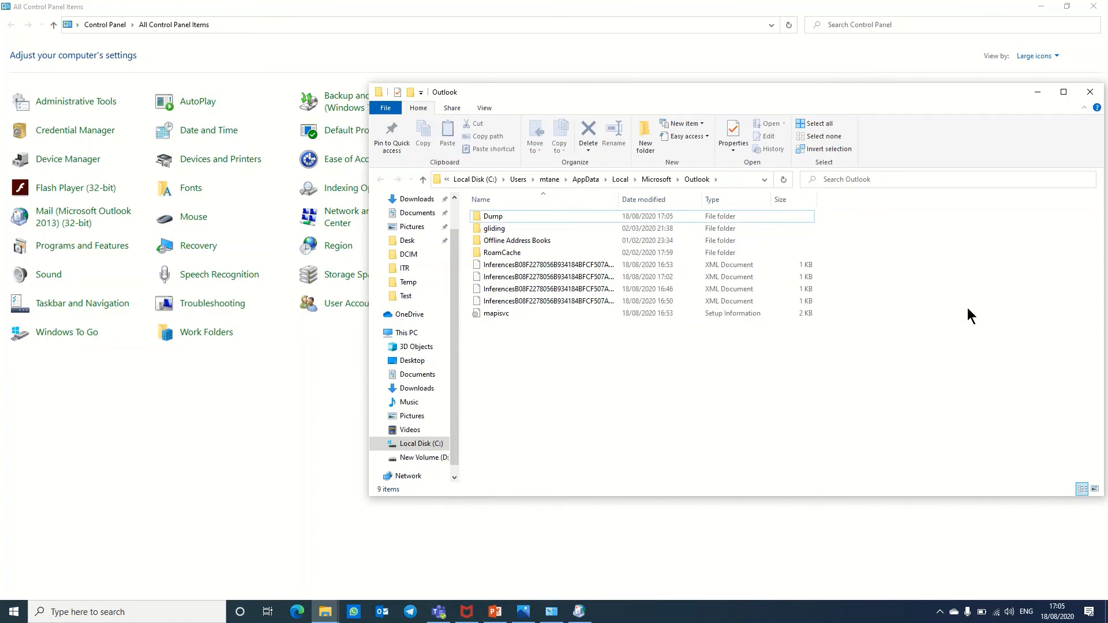
Minimize Control Panel and close the Account Settings and Mail Setup dialogs.
click(1040, 6)
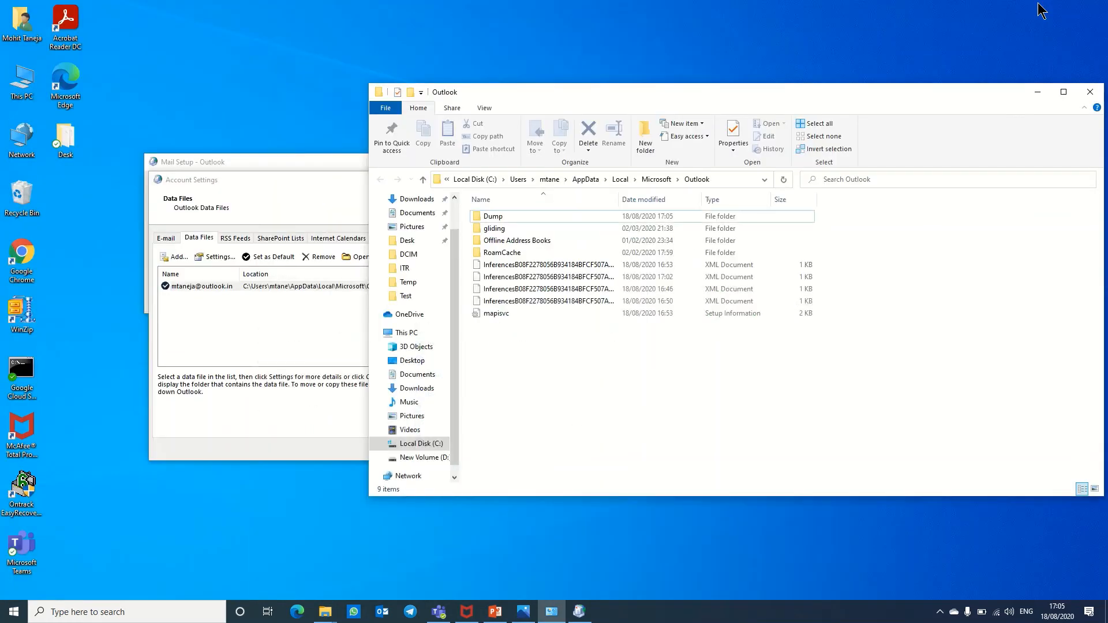
click(268, 182)
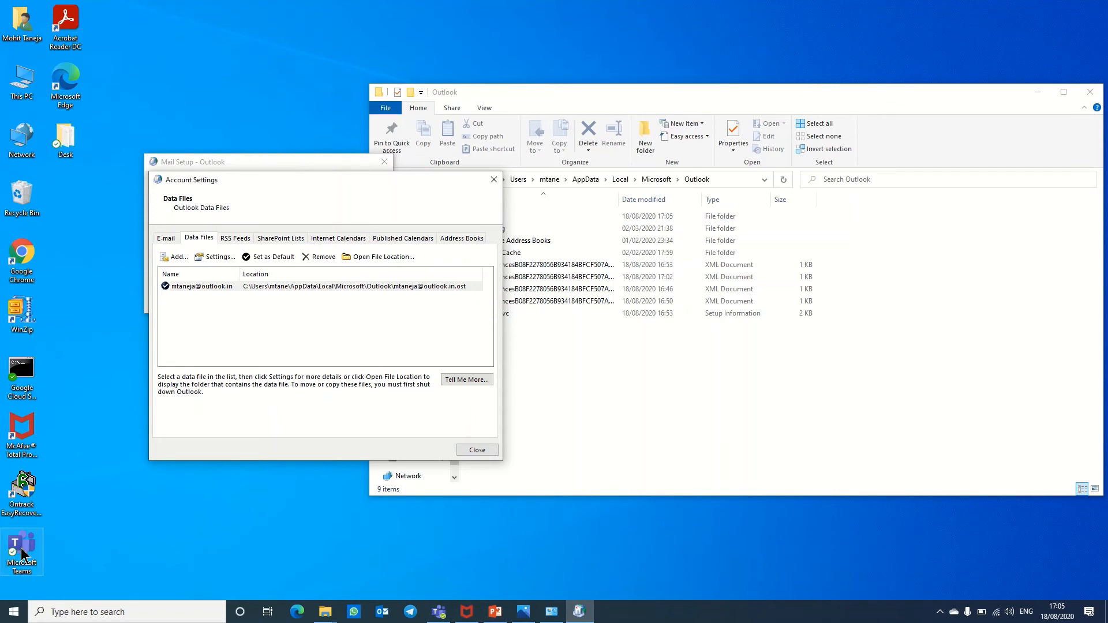
click(478, 450)
click(361, 300)
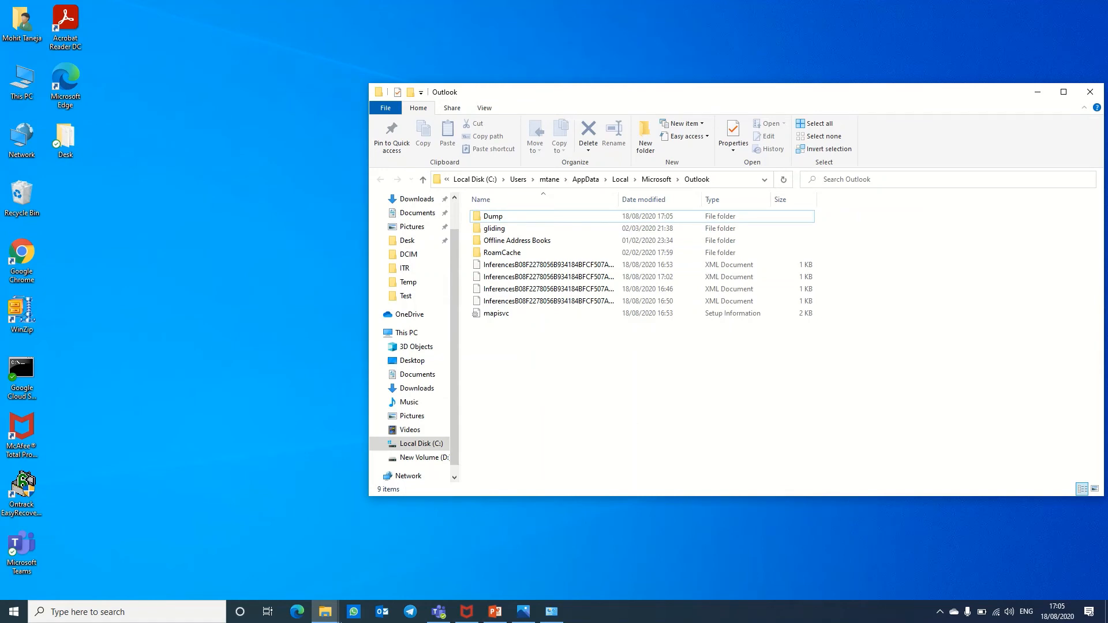
Start Outlook, move its splash screen aside and refresh the data file folder to check for a newly created OST file.
click(381, 617)
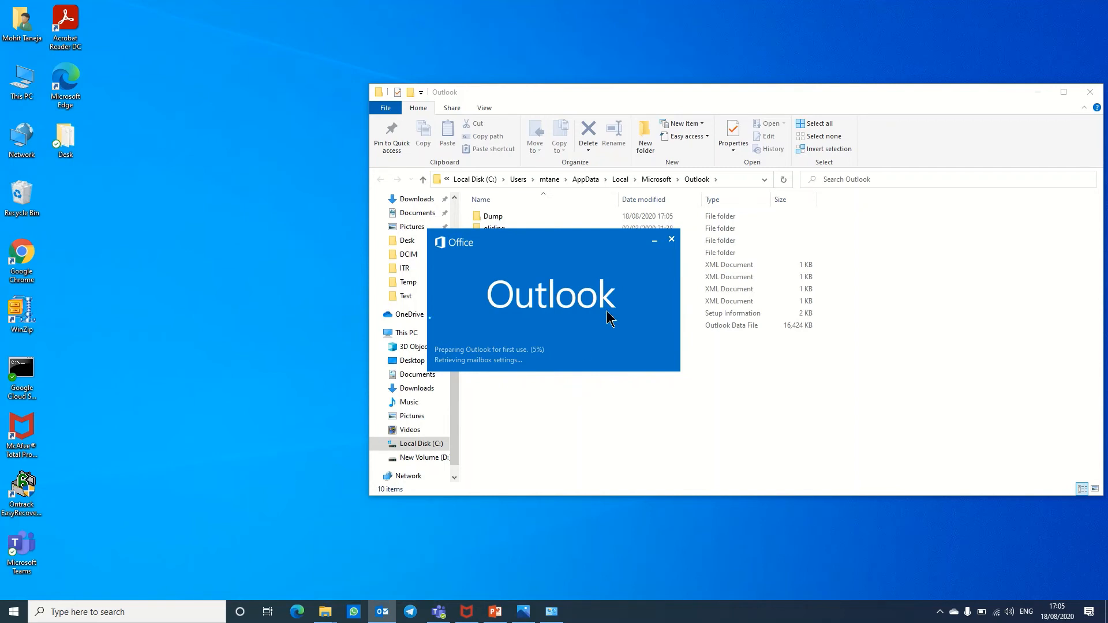
drag(577, 238, 323, 265)
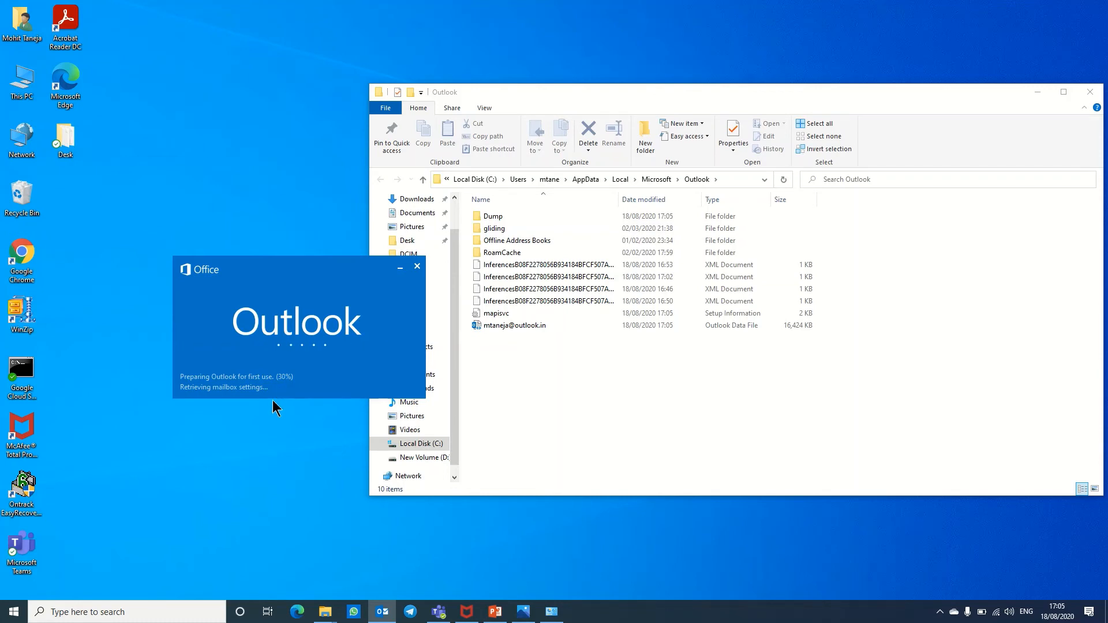
right_click(910, 286)
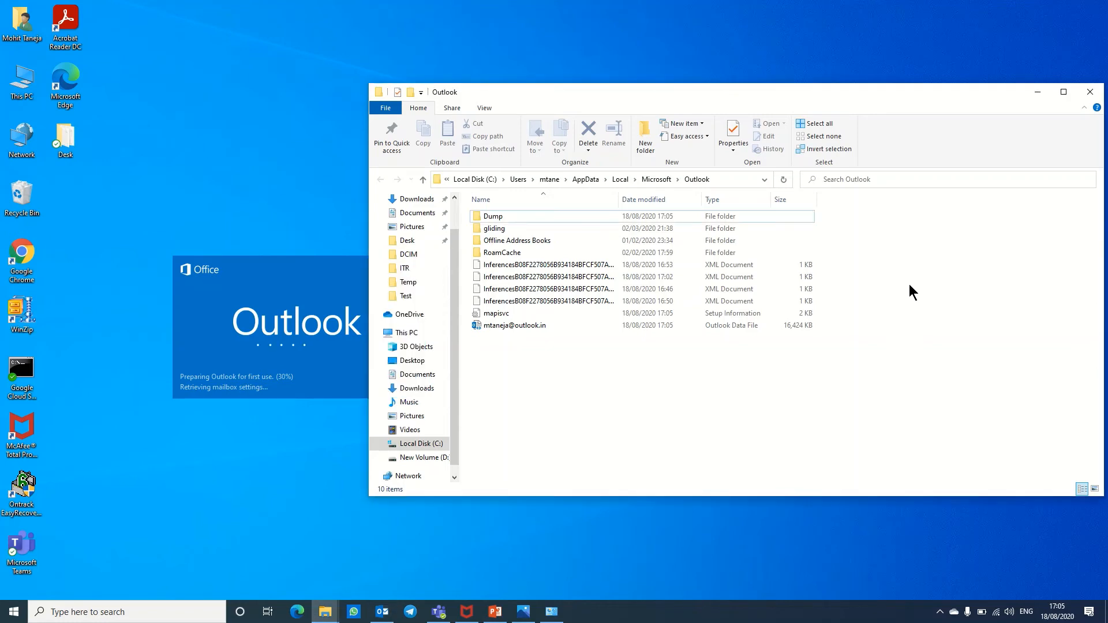
click(941, 331)
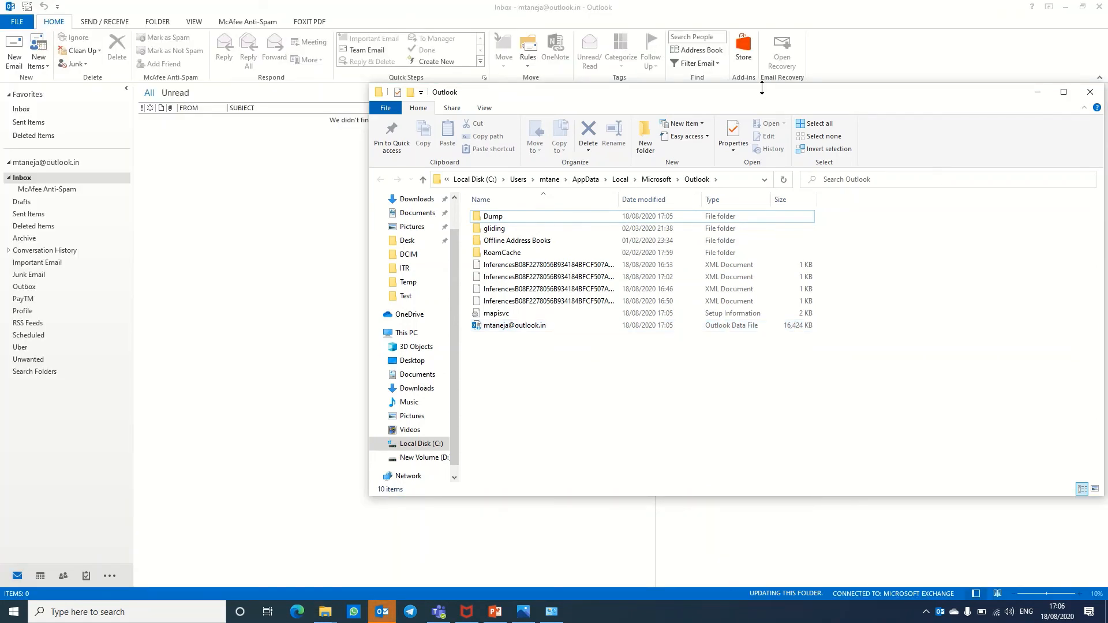
Move the File Explorer window off Outlook's message list and refresh the folder to check the new data file's size.
drag(760, 97, 783, 112)
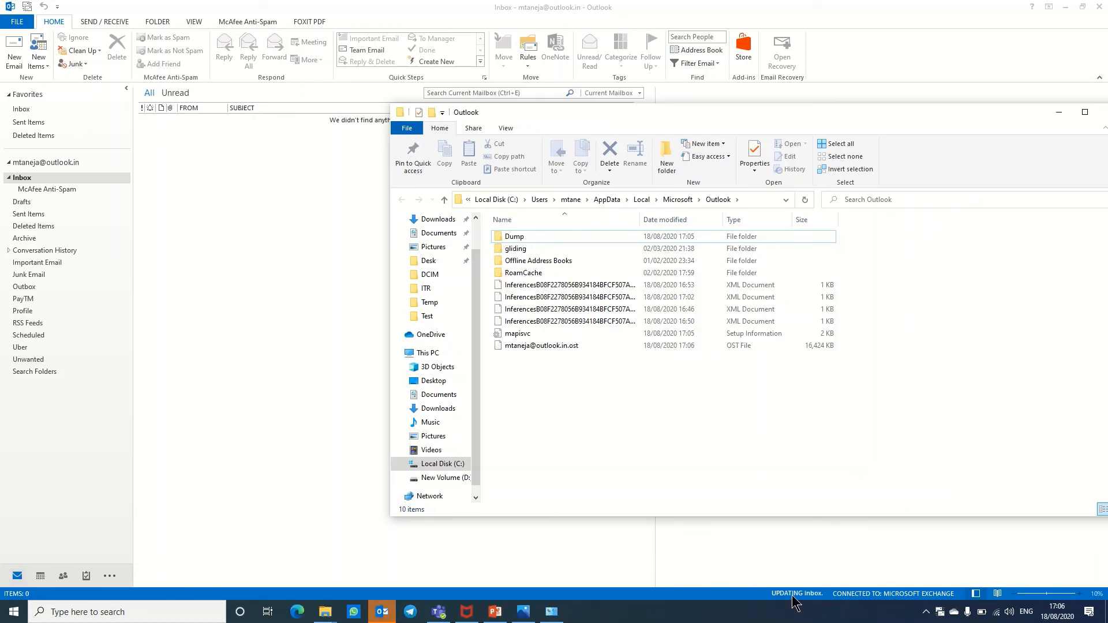
right_click(961, 286)
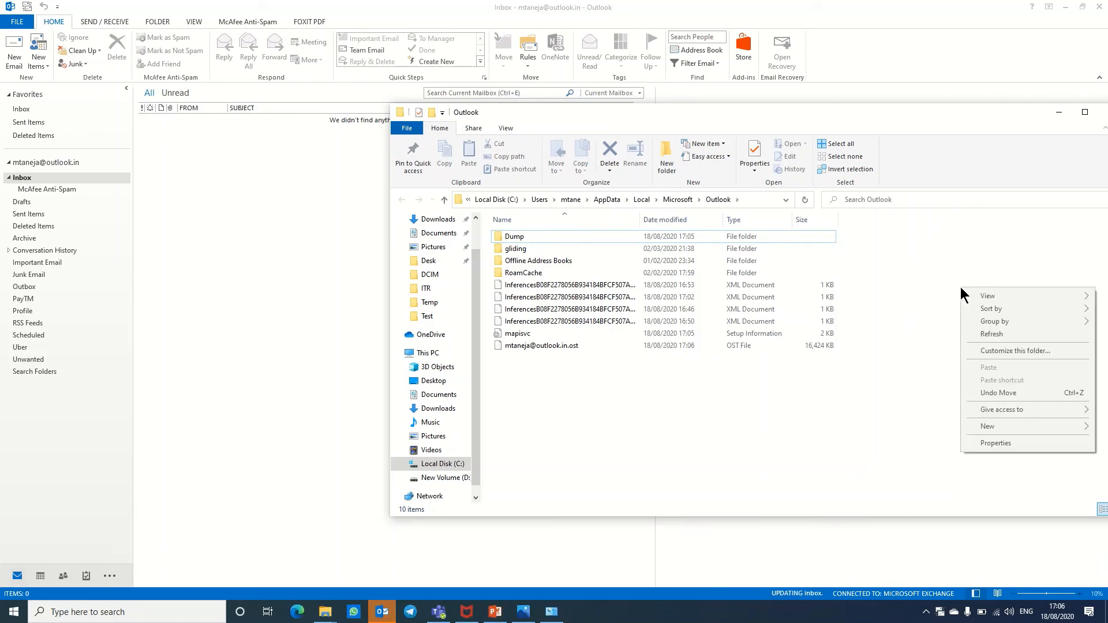
click(971, 333)
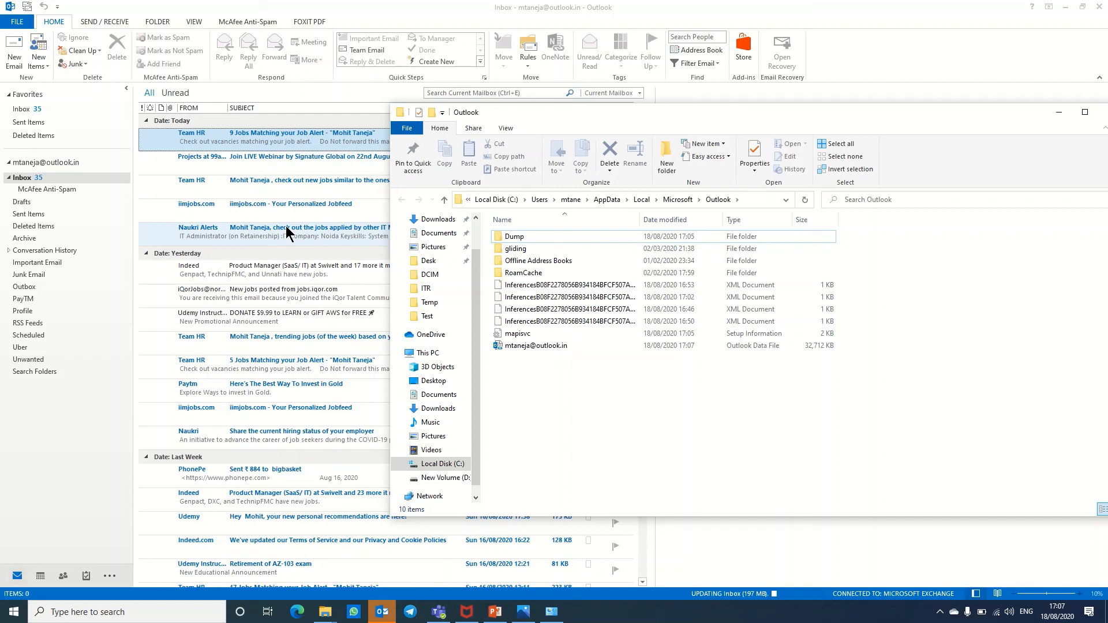
Open the Dump folder to view the old data file and return to the parent Outlook folder.
click(519, 238)
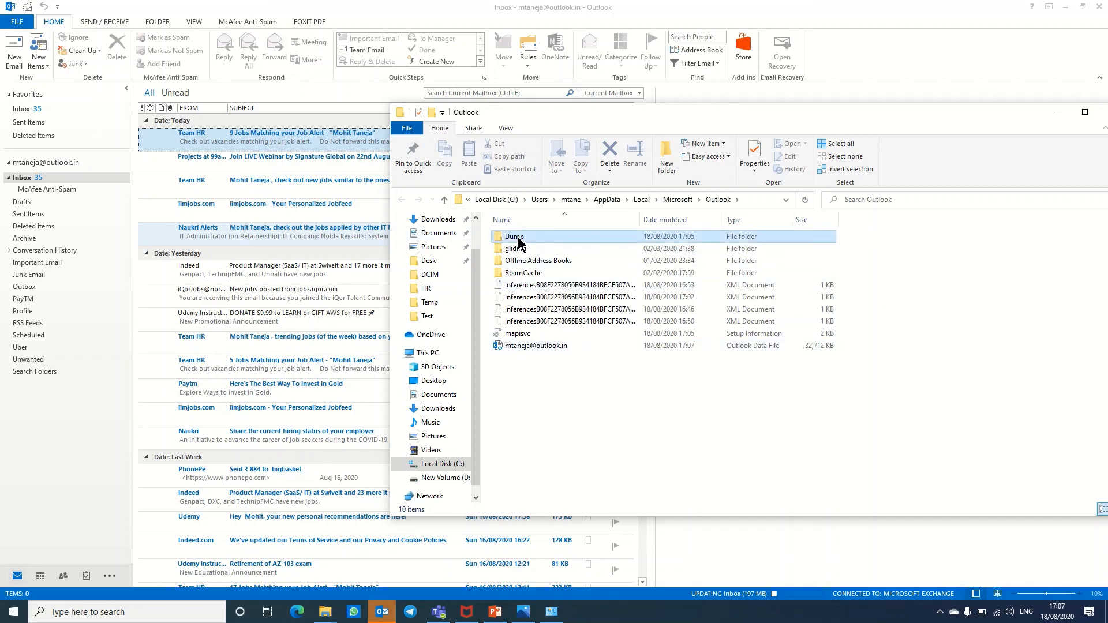
double_click(518, 237)
click(655, 199)
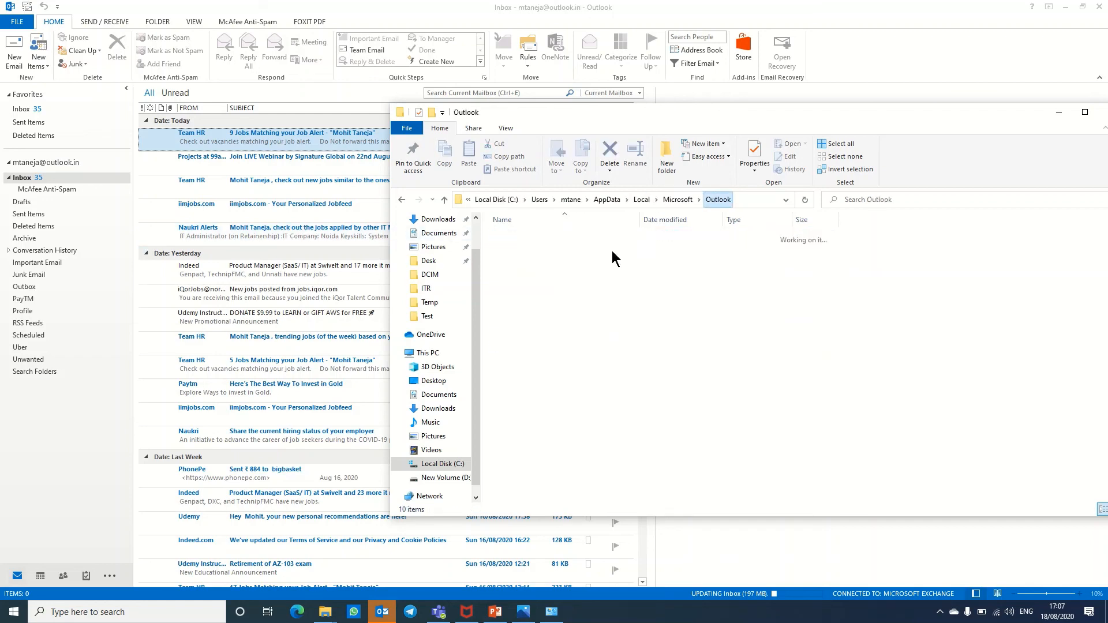